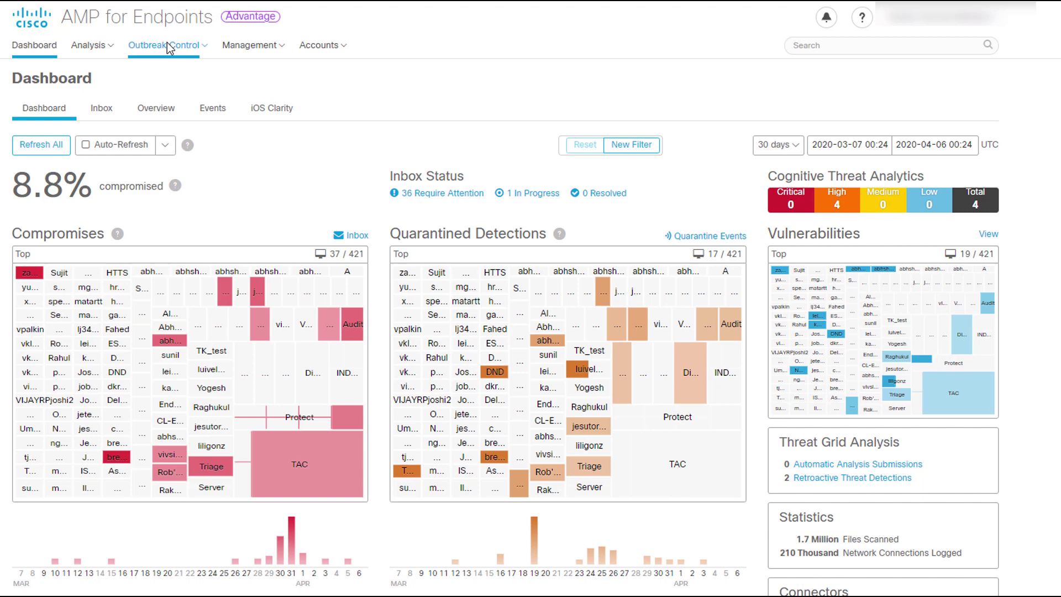
# - Create and save a new Simple custom detection list named SCD_AMP
pyautogui.click(169, 46)
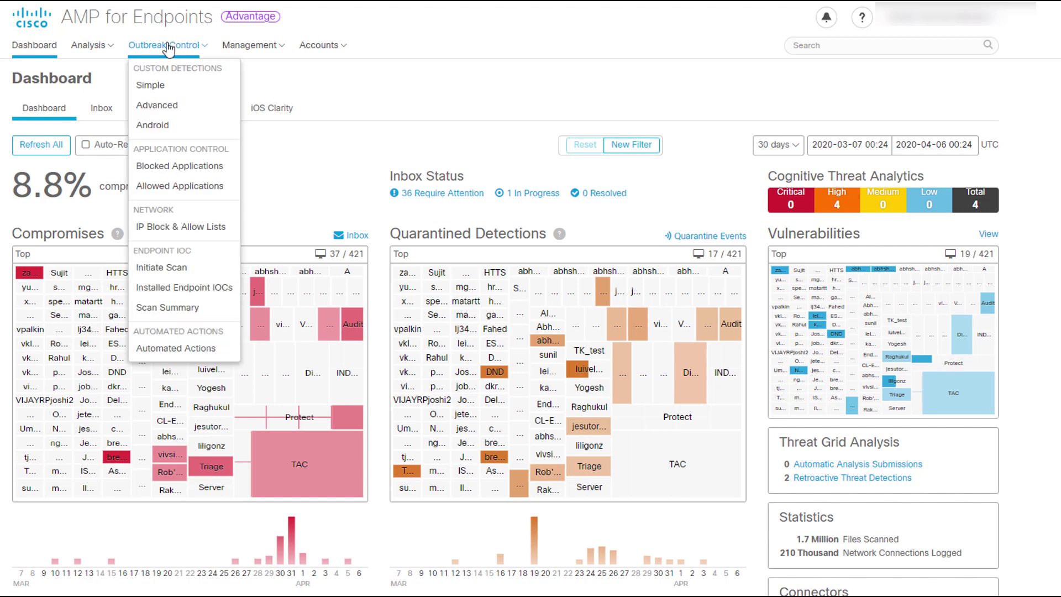
pyautogui.click(166, 89)
pyautogui.click(535, 113)
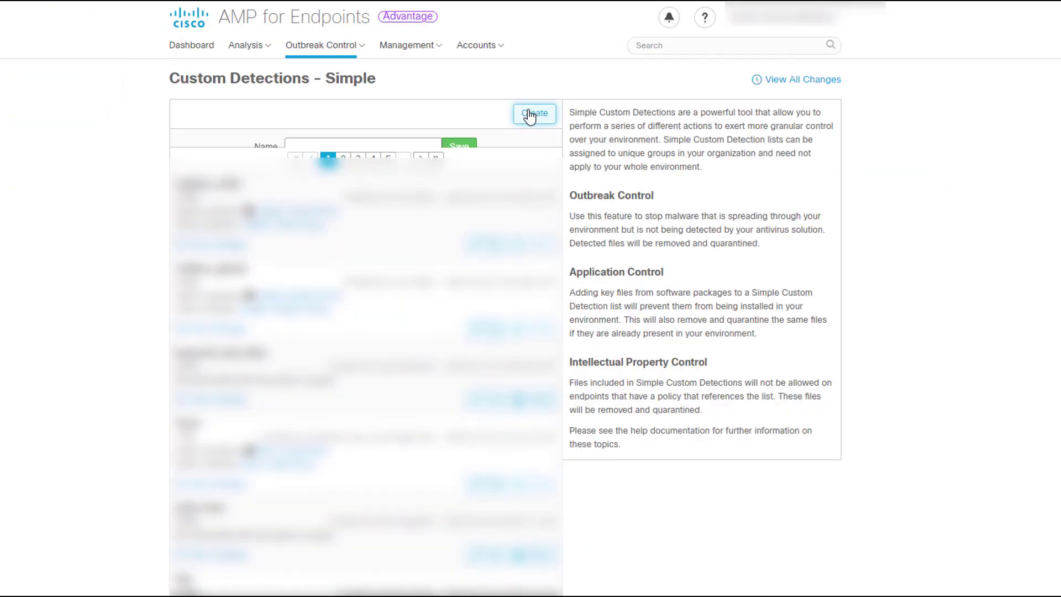
pyautogui.write('SCD_AMP')
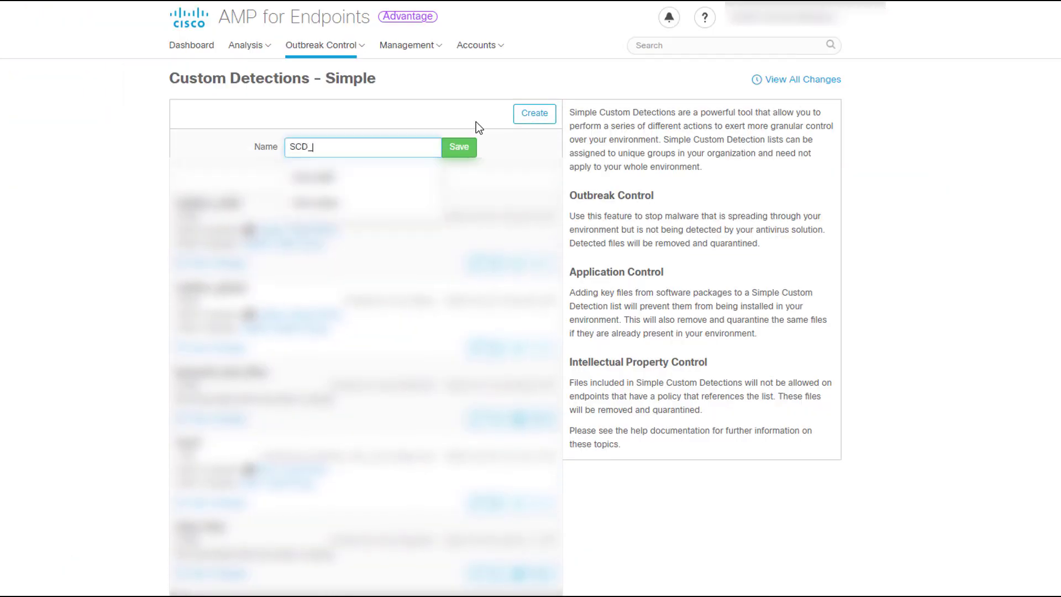
pyautogui.click(460, 149)
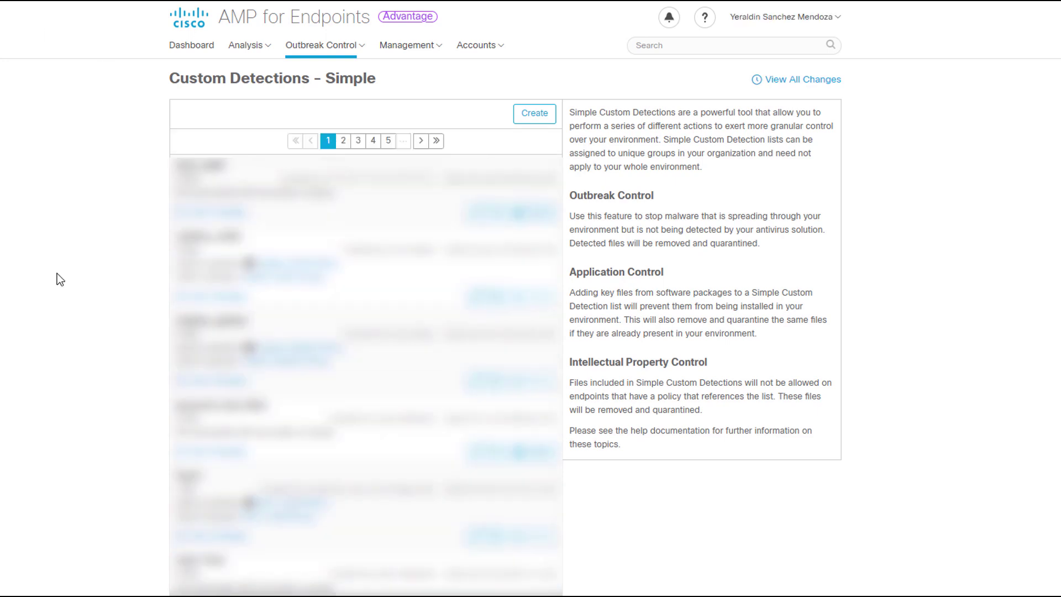
# - Paste the file's SHA-256 hash into the SCD_AMP list
pyautogui.click(489, 219)
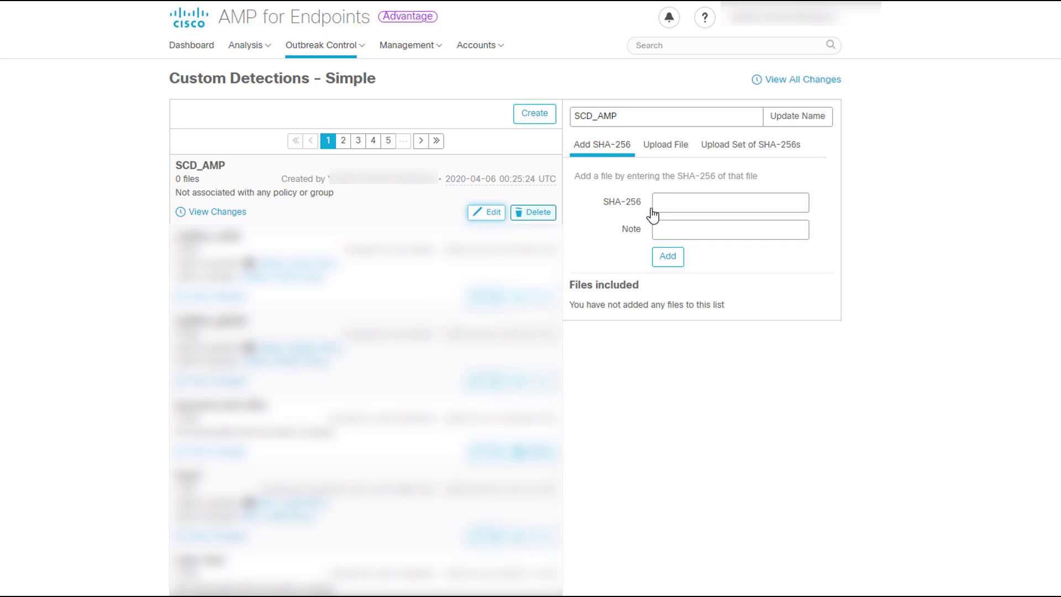
pyautogui.click(742, 206)
pyautogui.hotkey('ctrl', 'v')
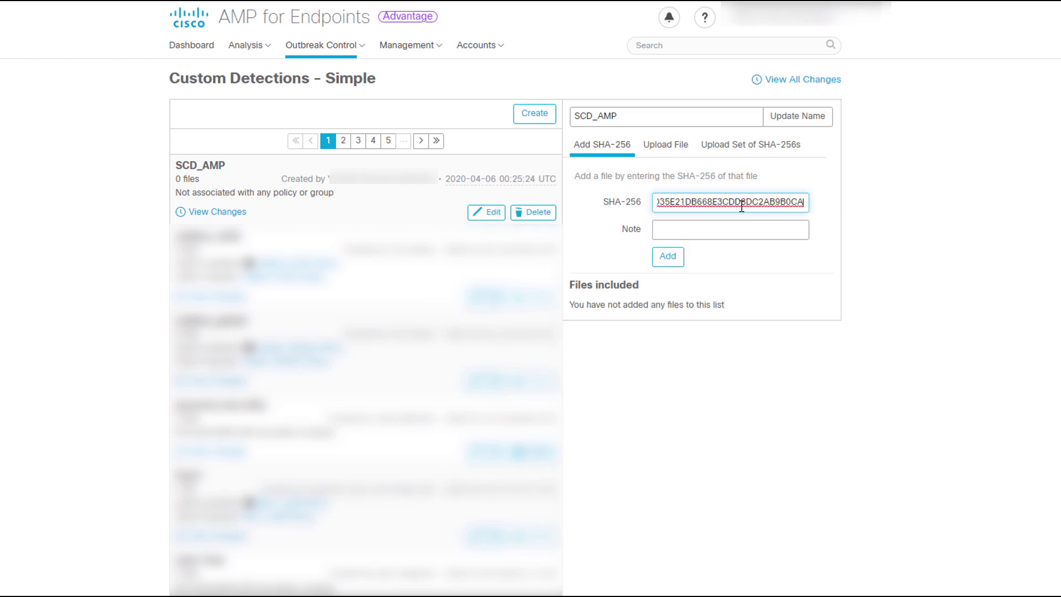
pyautogui.click(729, 224)
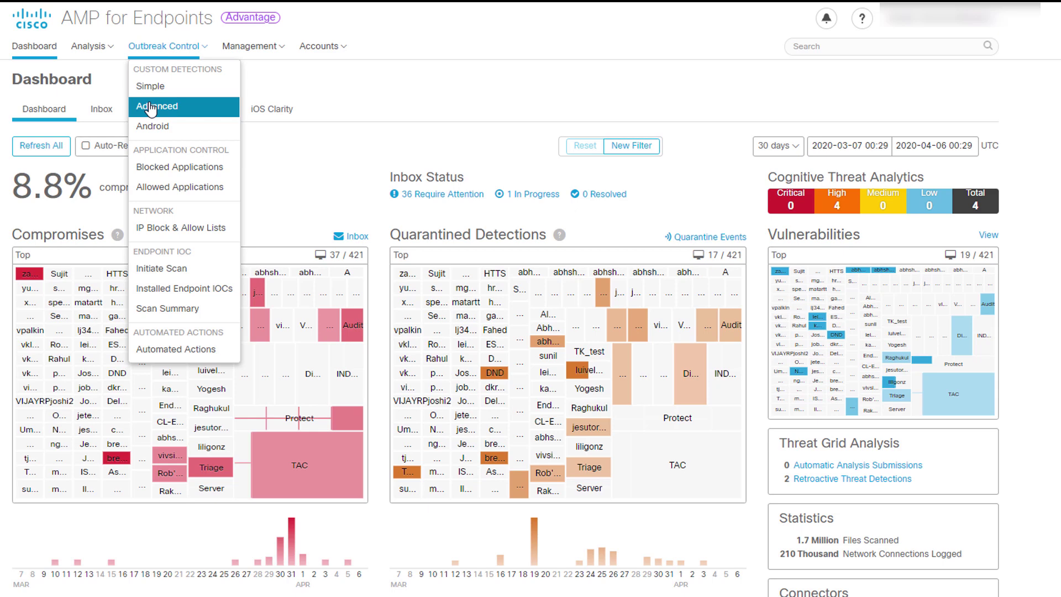
# - Create and save a new Advanced custom detection signature set named ACD_AMP
pyautogui.click(150, 107)
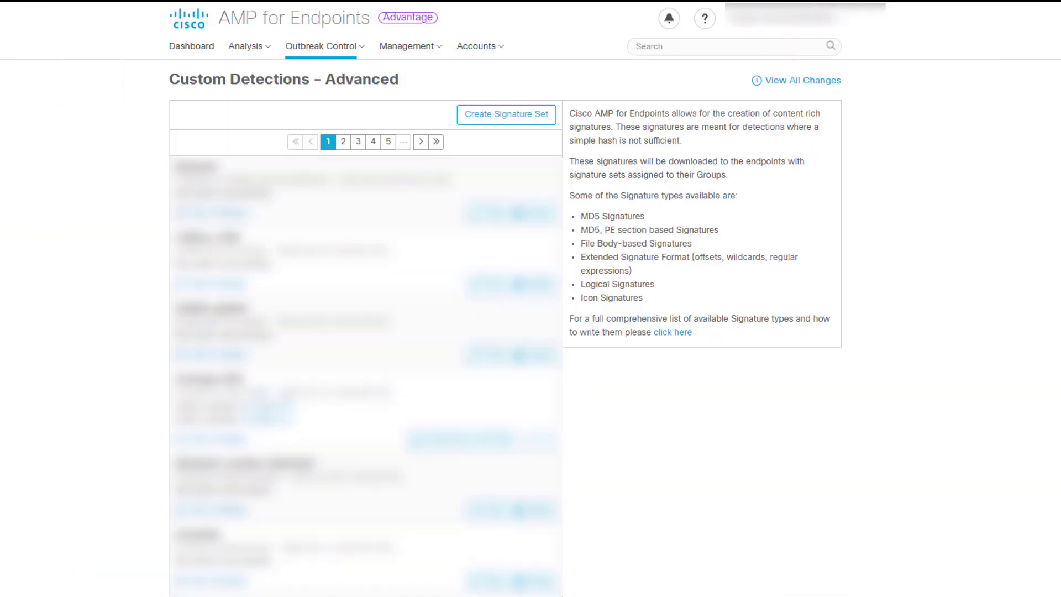
pyautogui.click(535, 112)
pyautogui.click(400, 142)
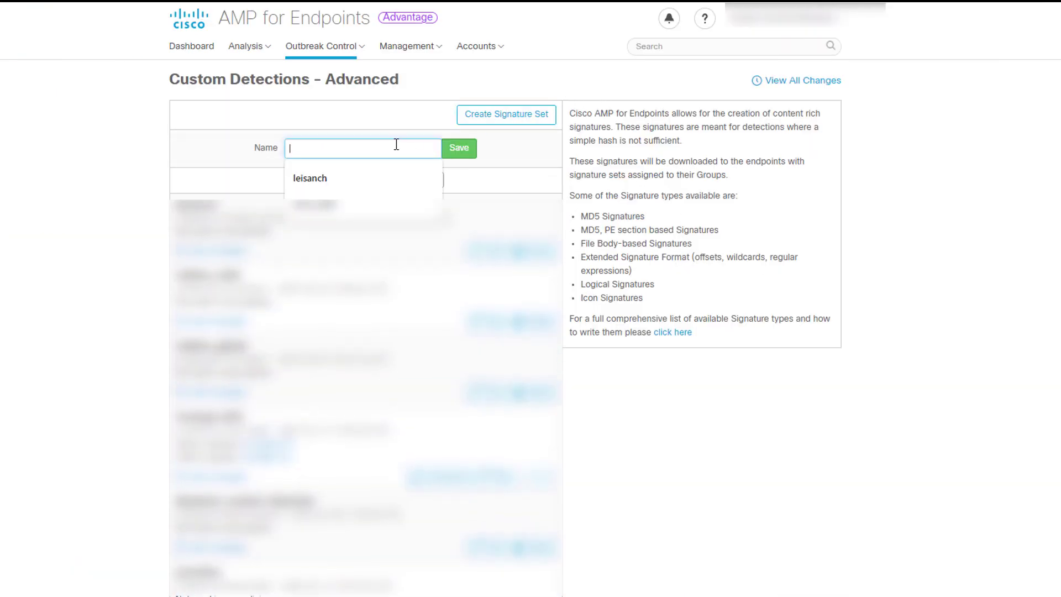
pyautogui.write('ACD_AMP')
pyautogui.click(473, 150)
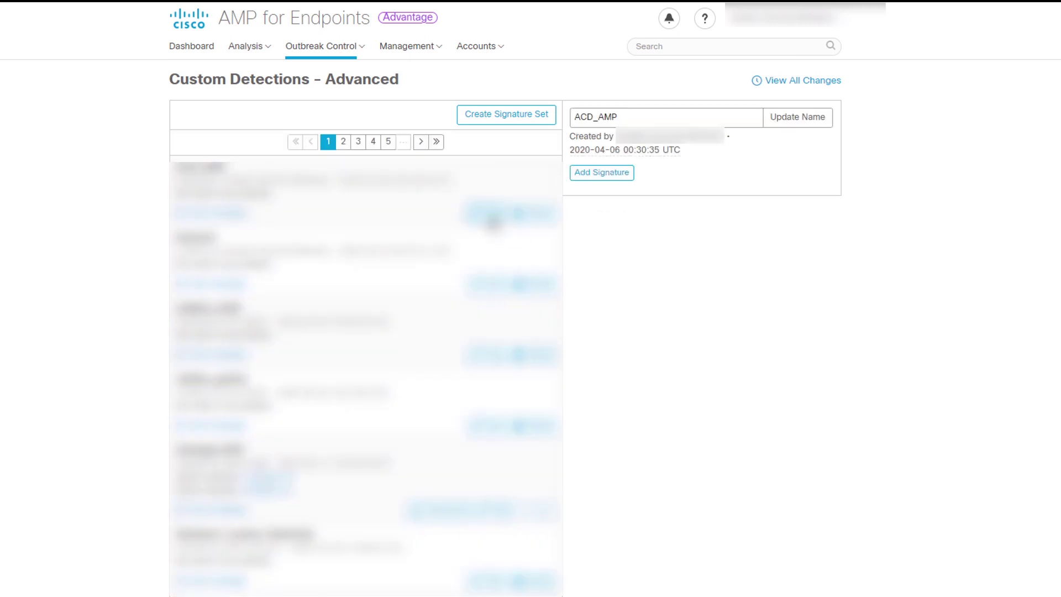
# - Add the Win.Exploit.CVE_2020_0601 signature to ACD_AMP
pyautogui.click(611, 173)
pyautogui.click(657, 227)
pyautogui.click(666, 258)
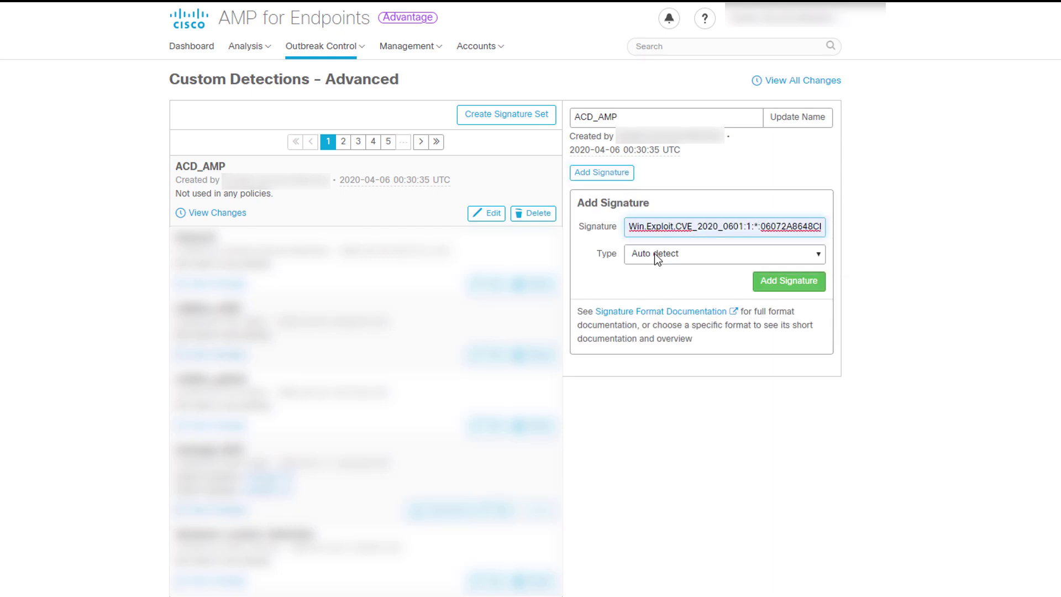
pyautogui.click(785, 282)
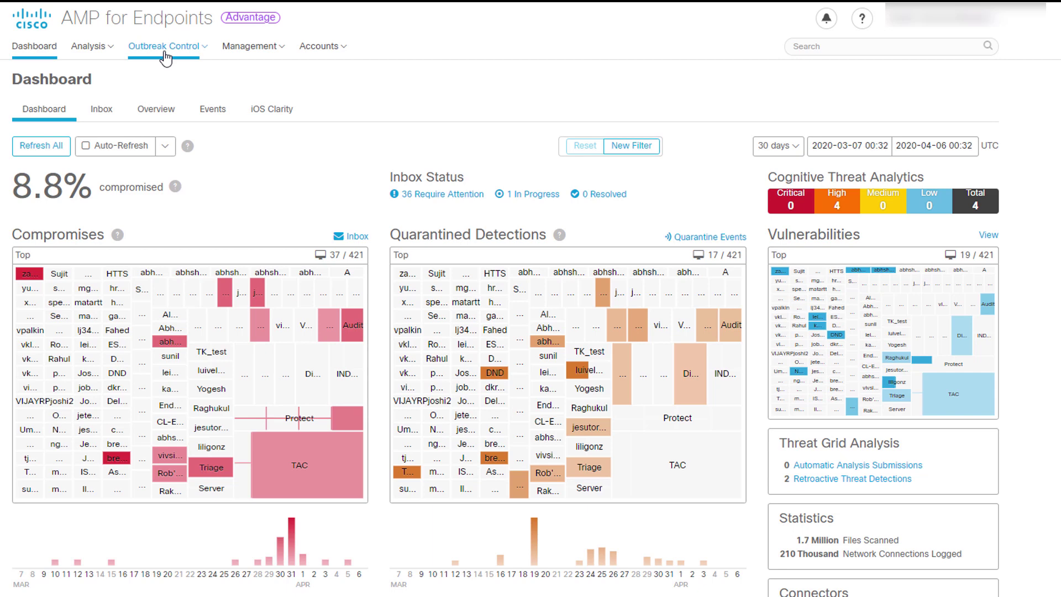
# - Create and save a new Android custom detection list named Android_CD
pyautogui.click(166, 47)
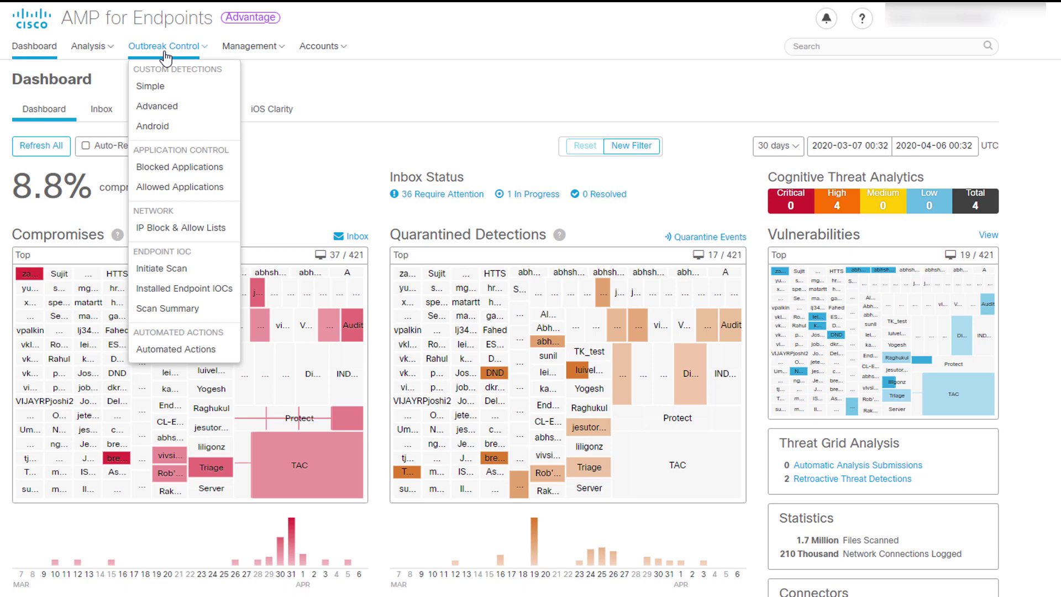
pyautogui.click(165, 124)
pyautogui.write('A')
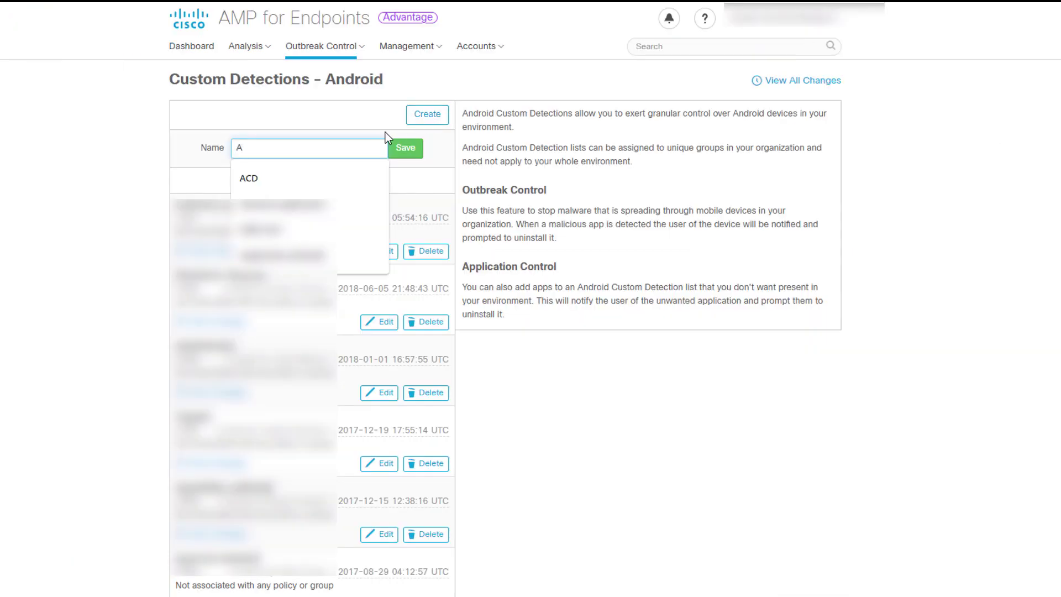
pyautogui.write('ndroid_CD')
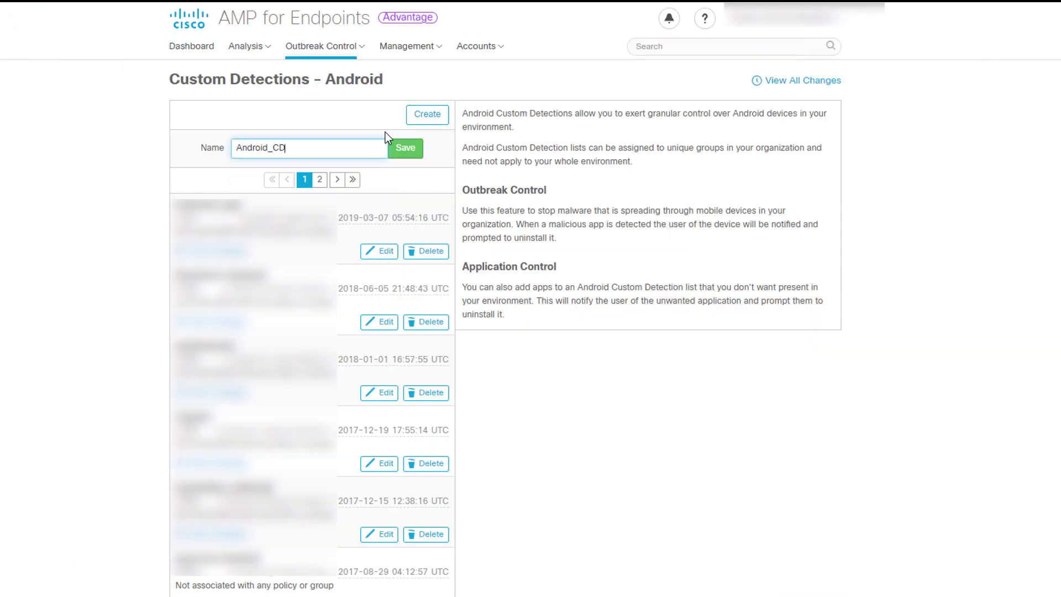
pyautogui.click(405, 155)
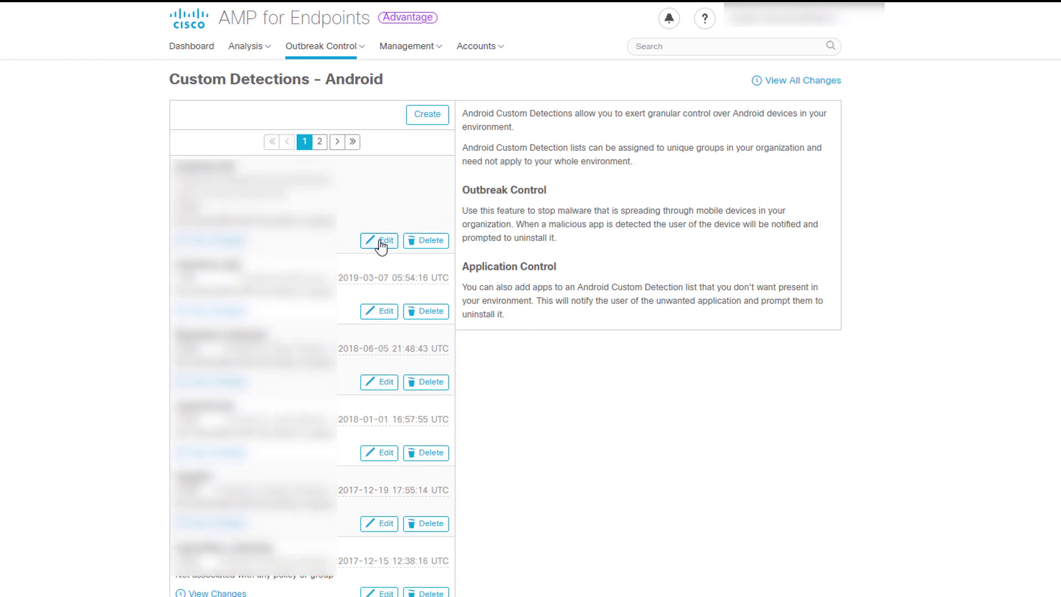
# - Upload TestVideo.apk to the Android_CD list
pyautogui.click(379, 240)
pyautogui.click(515, 145)
pyautogui.click(653, 171)
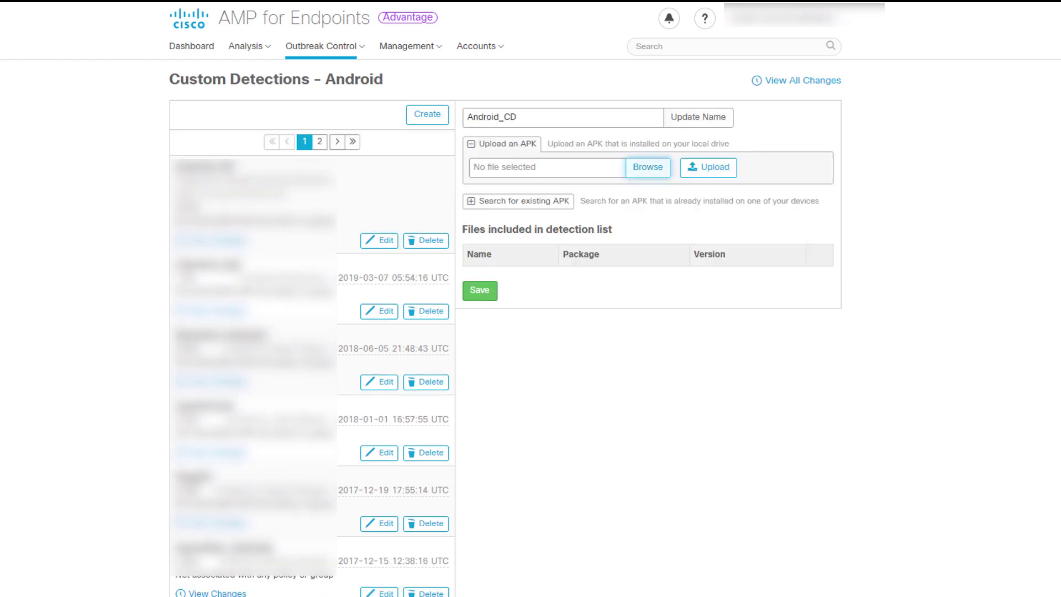
pyautogui.click(709, 174)
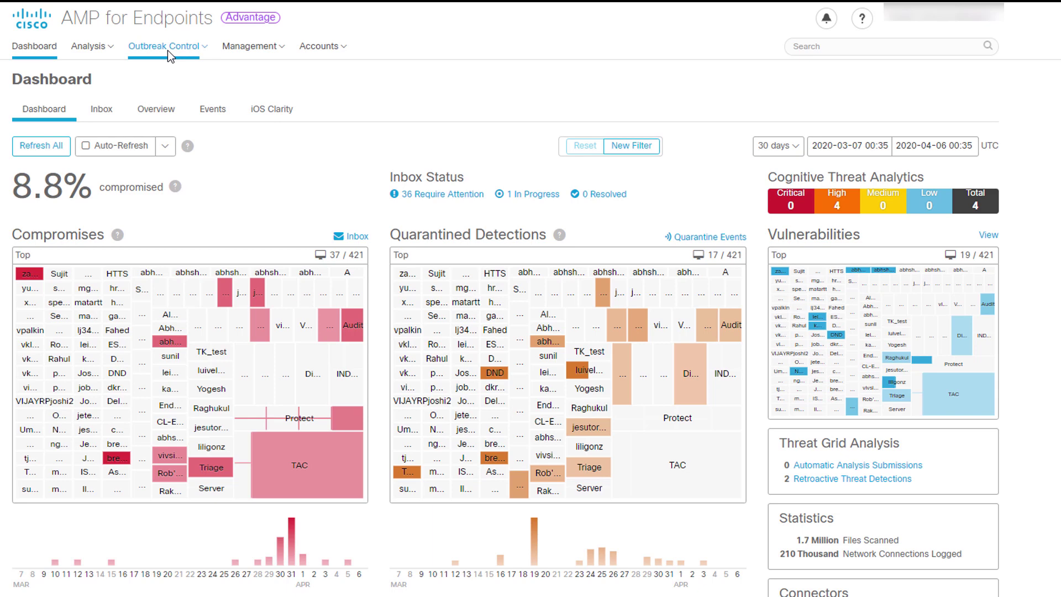
# - Create and save a new Blocked Applications list named BlockedApplication
pyautogui.click(168, 50)
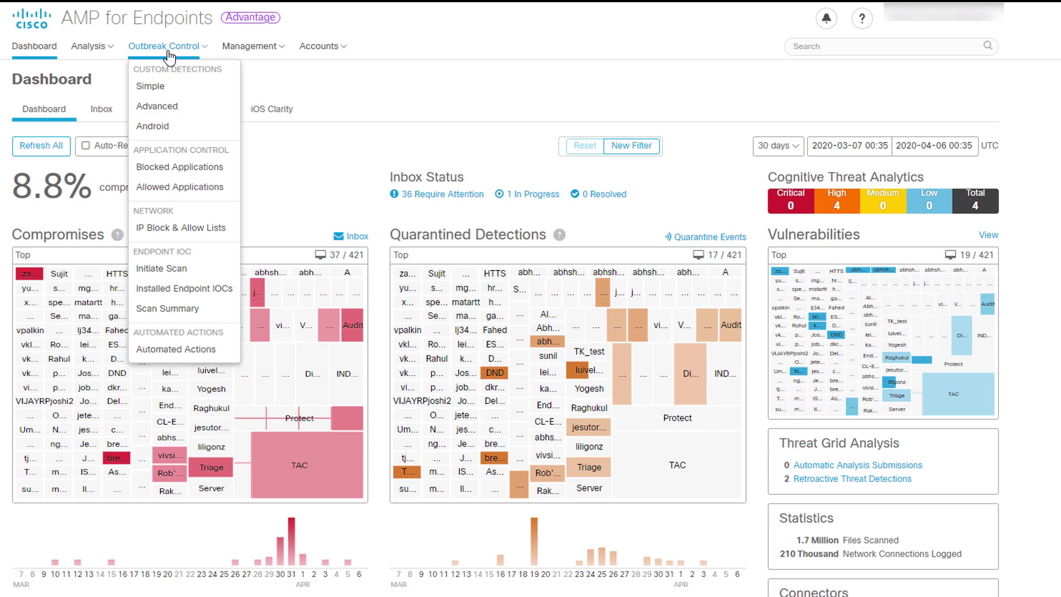
pyautogui.click(173, 175)
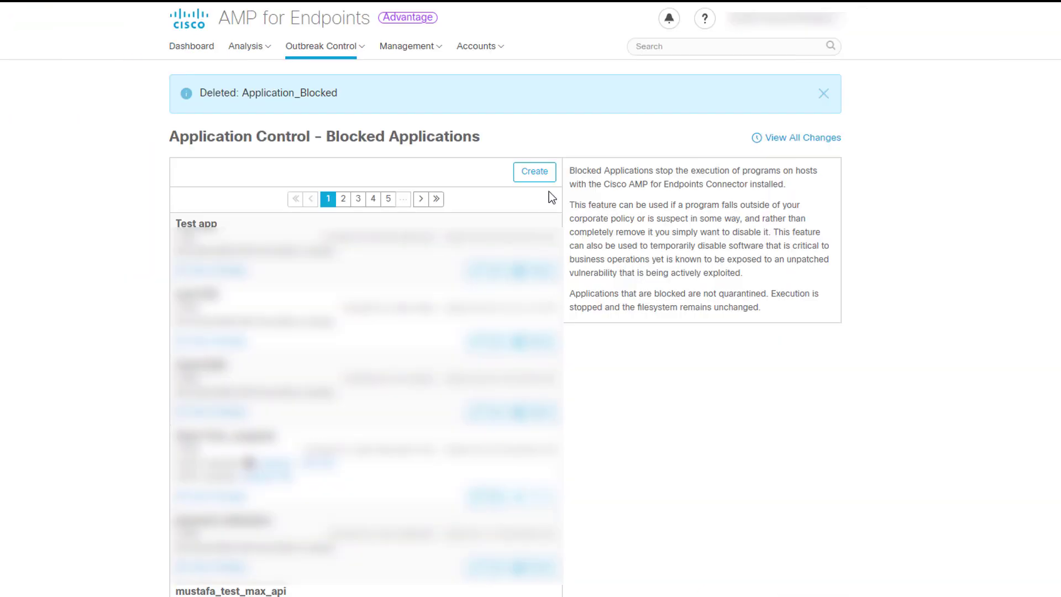
pyautogui.click(535, 171)
pyautogui.click(364, 208)
pyautogui.write('B')
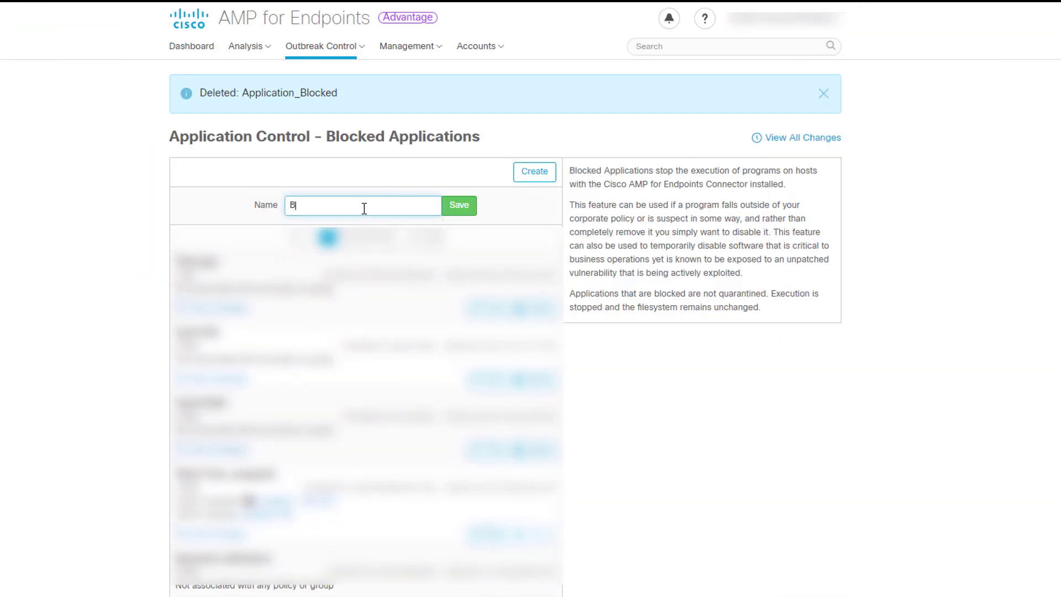
pyautogui.write('lockedApplication')
pyautogui.click(458, 206)
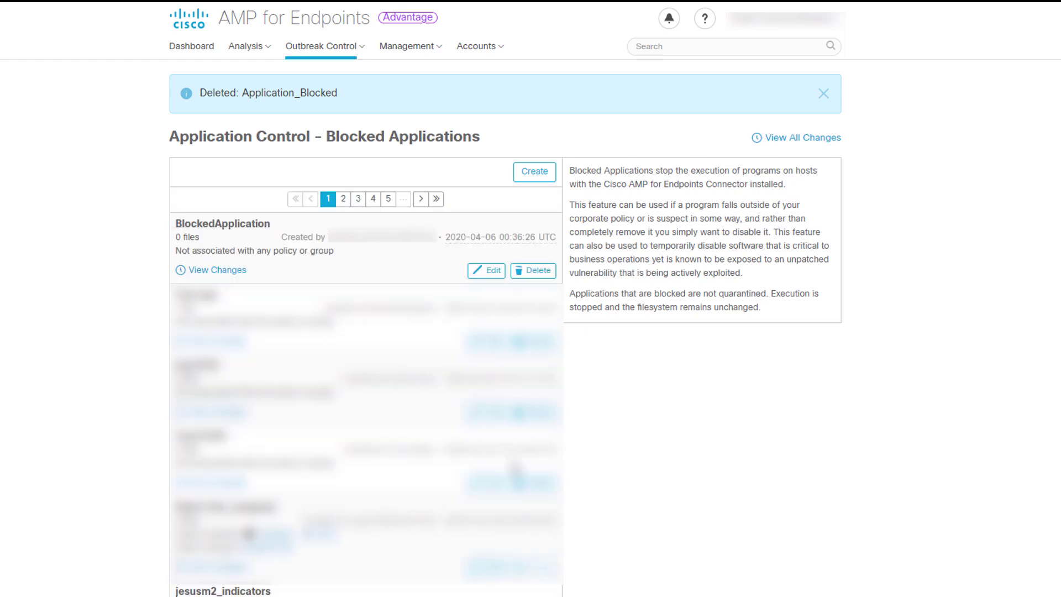
# - Add the application's SHA-256 hash to BlockedApplication with the note 'Blocked App Test'
pyautogui.click(486, 272)
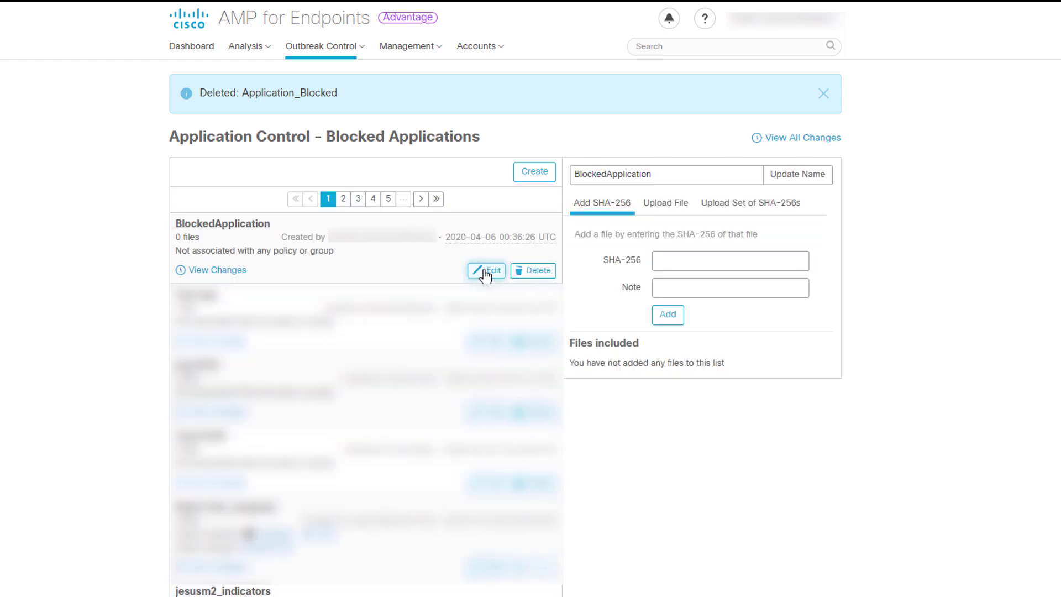
pyautogui.click(692, 263)
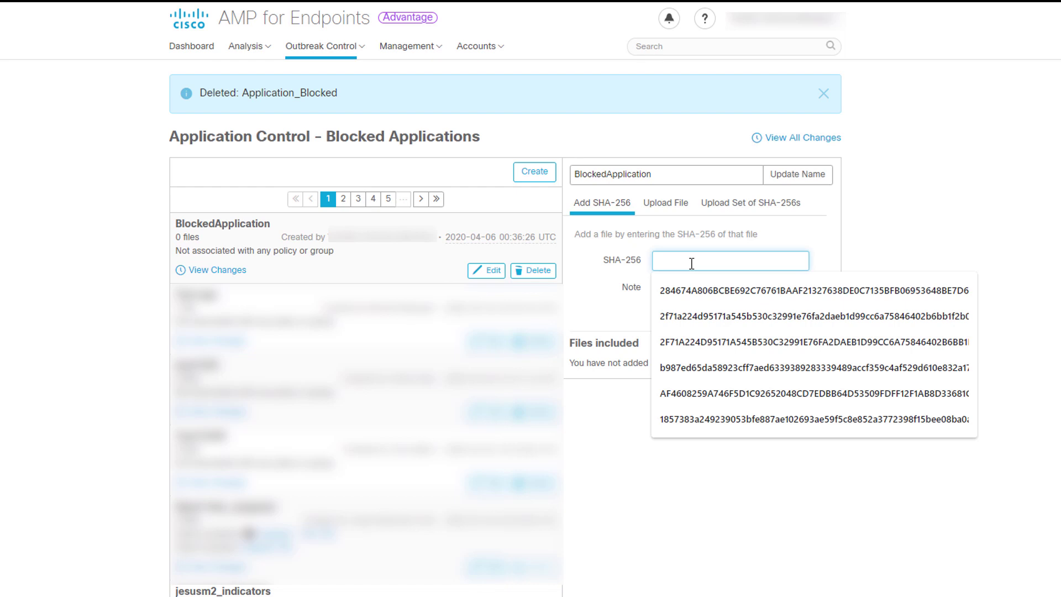
pyautogui.hotkey('ctrl', 'v')
pyautogui.click(685, 285)
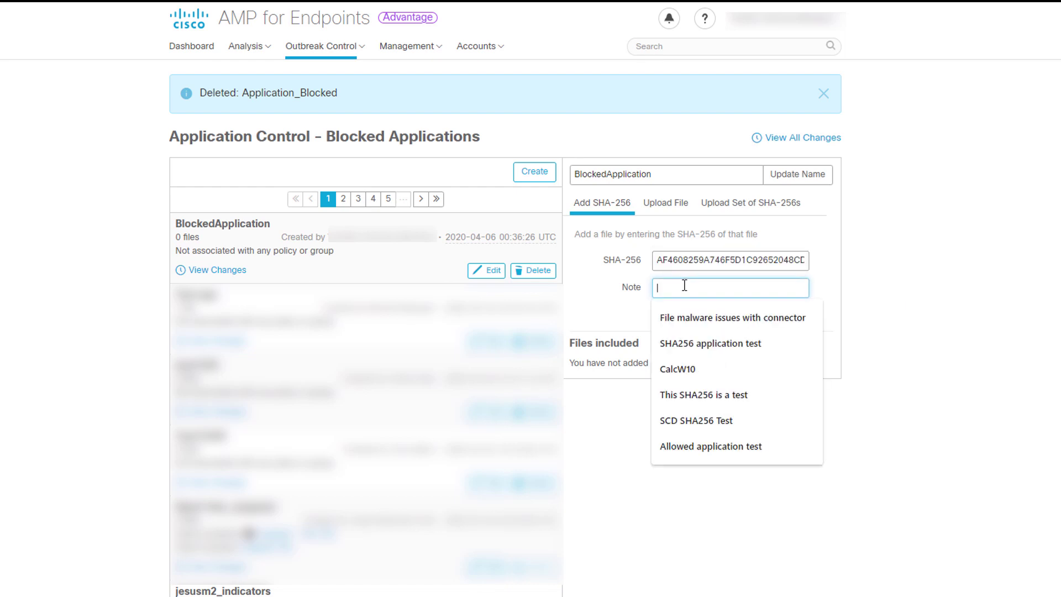
pyautogui.write('Blocke')
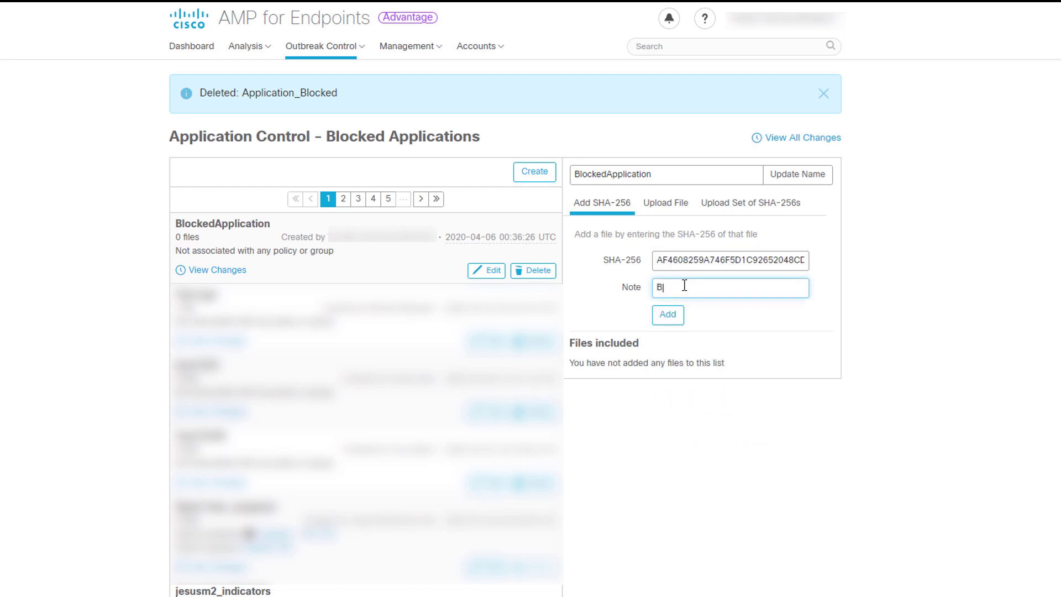
pyautogui.write('d App Test')
pyautogui.click(668, 315)
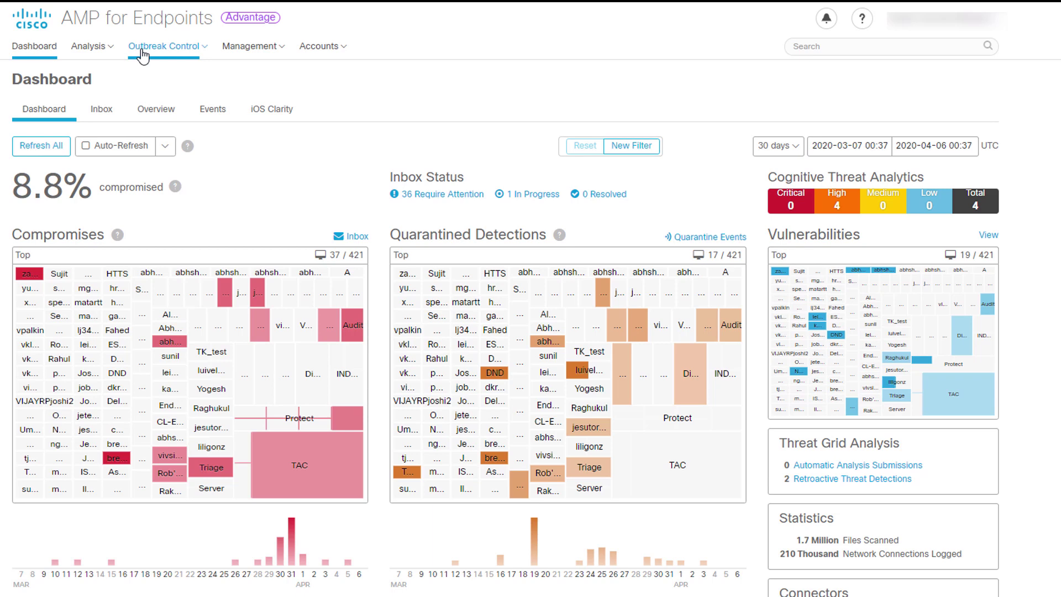
# - Create and save a new Allowed Applications list named Allowed App
pyautogui.click(142, 51)
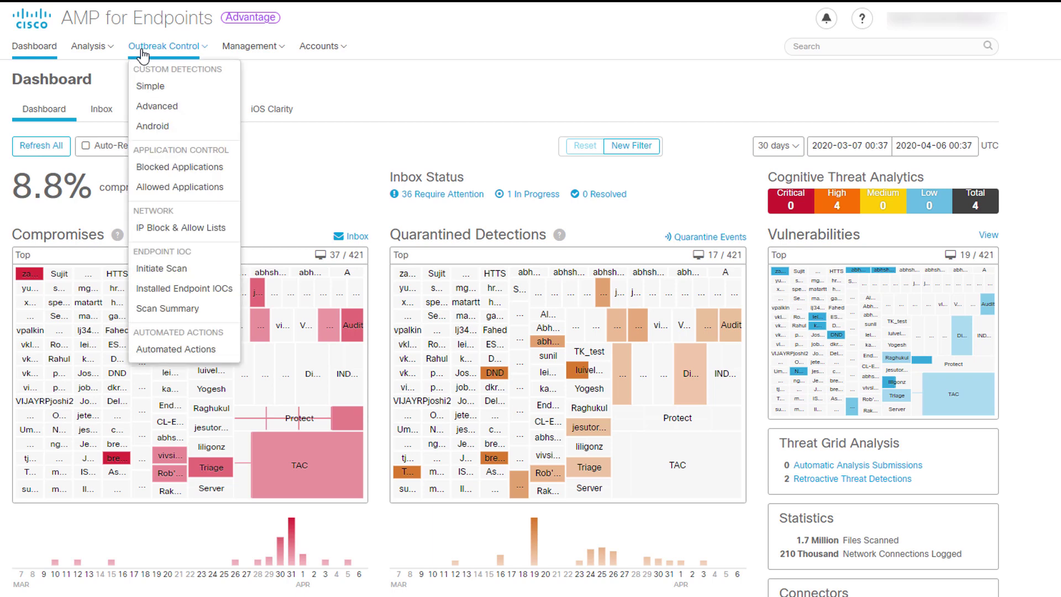
pyautogui.click(158, 188)
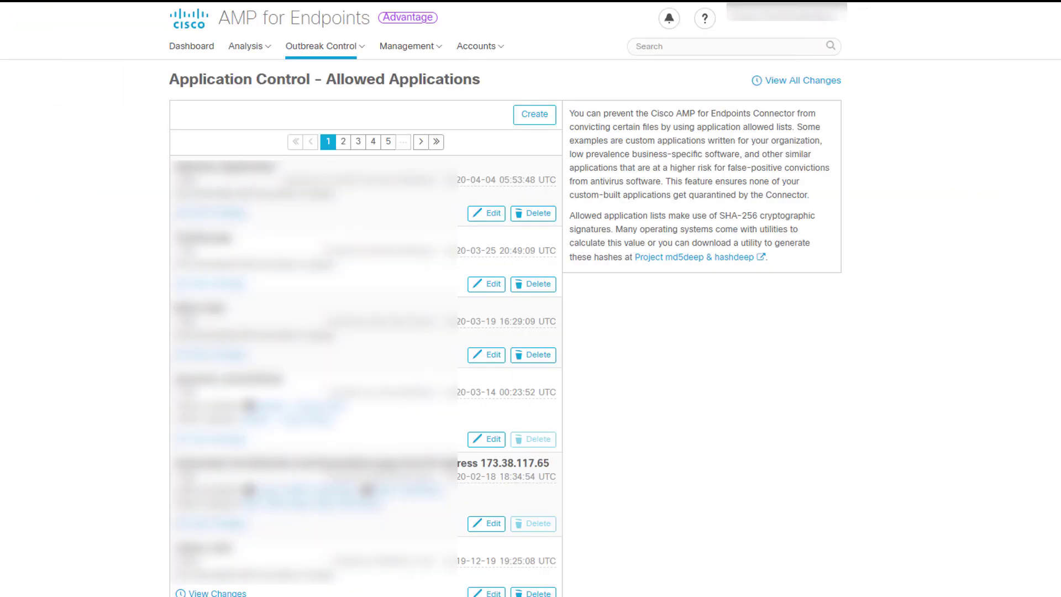
pyautogui.click(540, 115)
pyautogui.write('Allowed A')
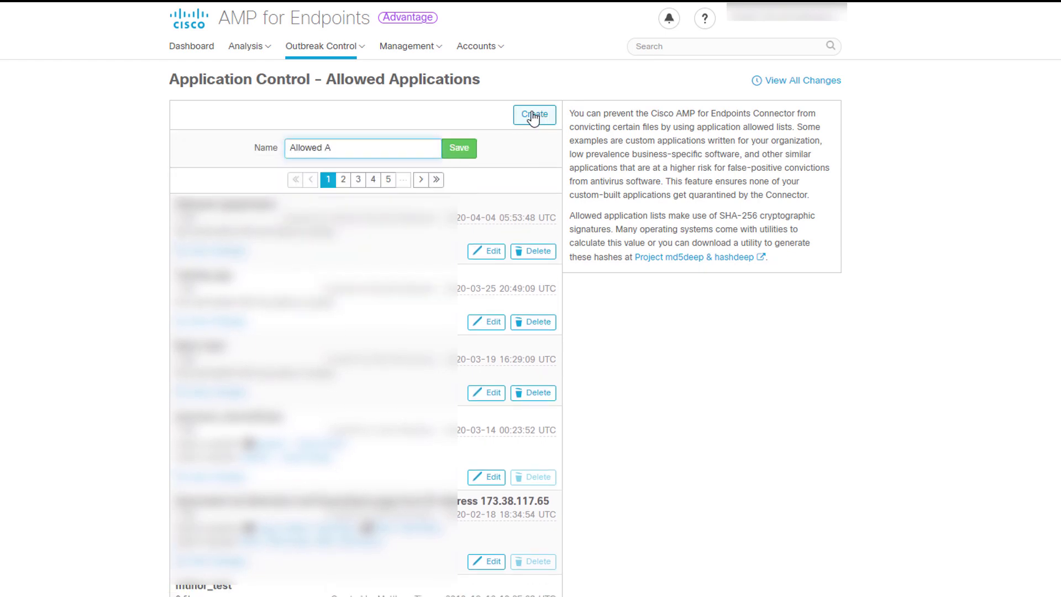
pyautogui.write('pp')
pyautogui.click(454, 150)
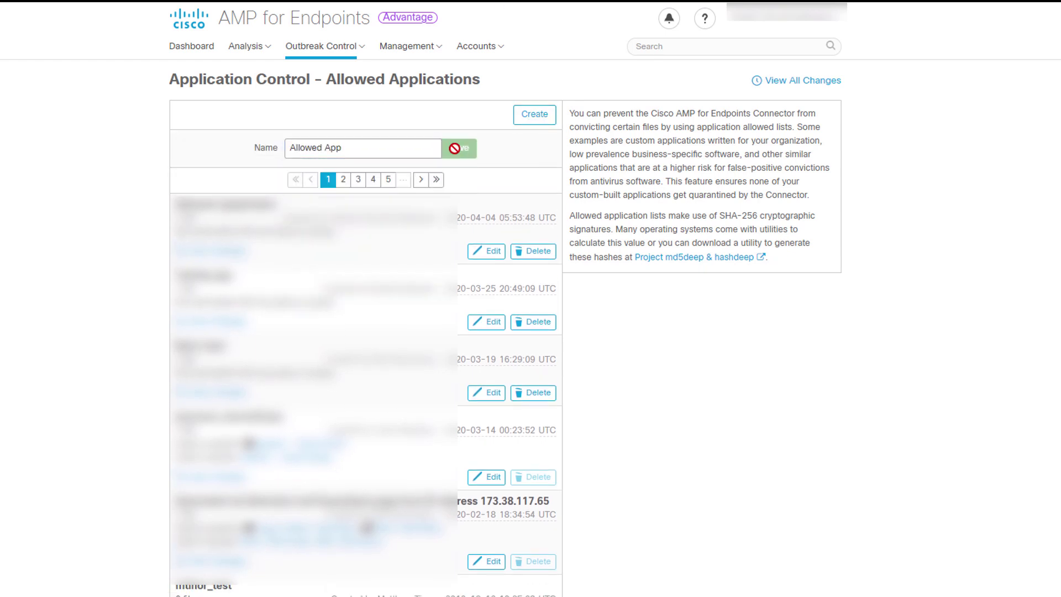
# - Add the file's SHA-256 hash to Allowed App with the note 'Allowed app test'
pyautogui.click(494, 220)
pyautogui.click(684, 205)
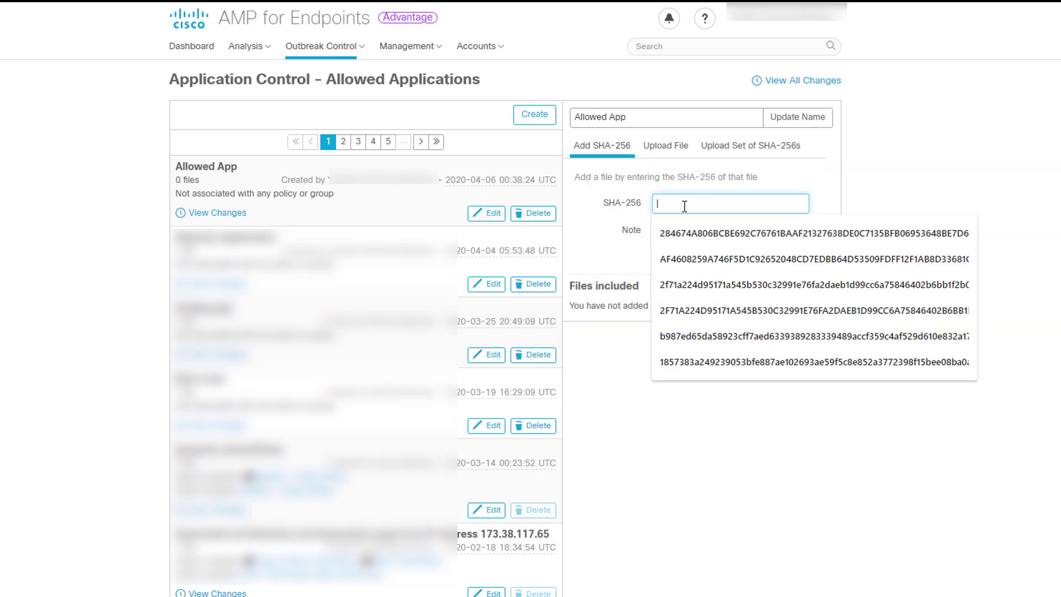
pyautogui.hotkey('ctrl', 'v')
pyautogui.click(684, 228)
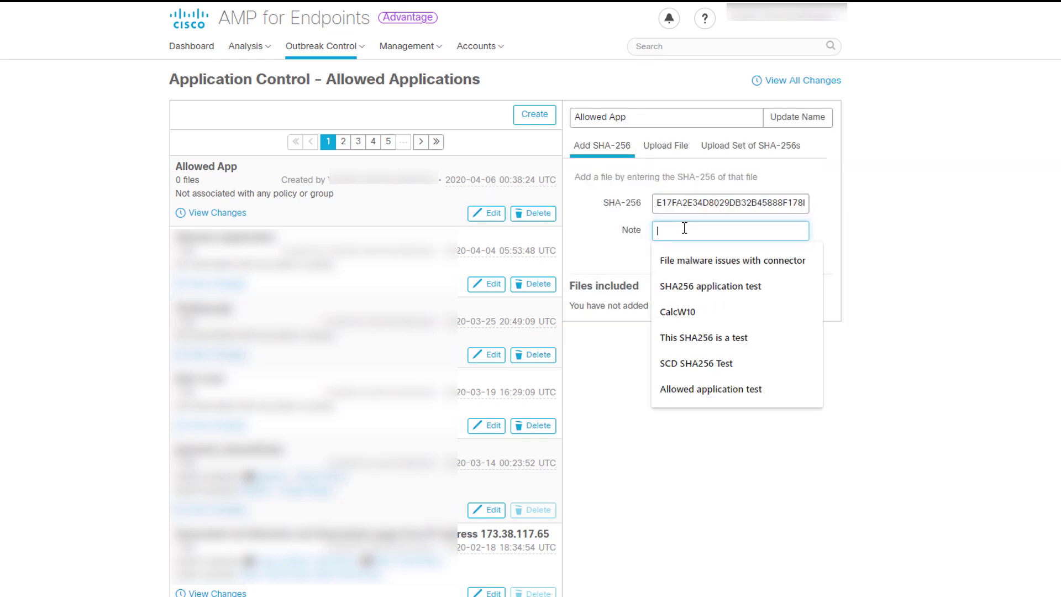
pyautogui.write('Allows')
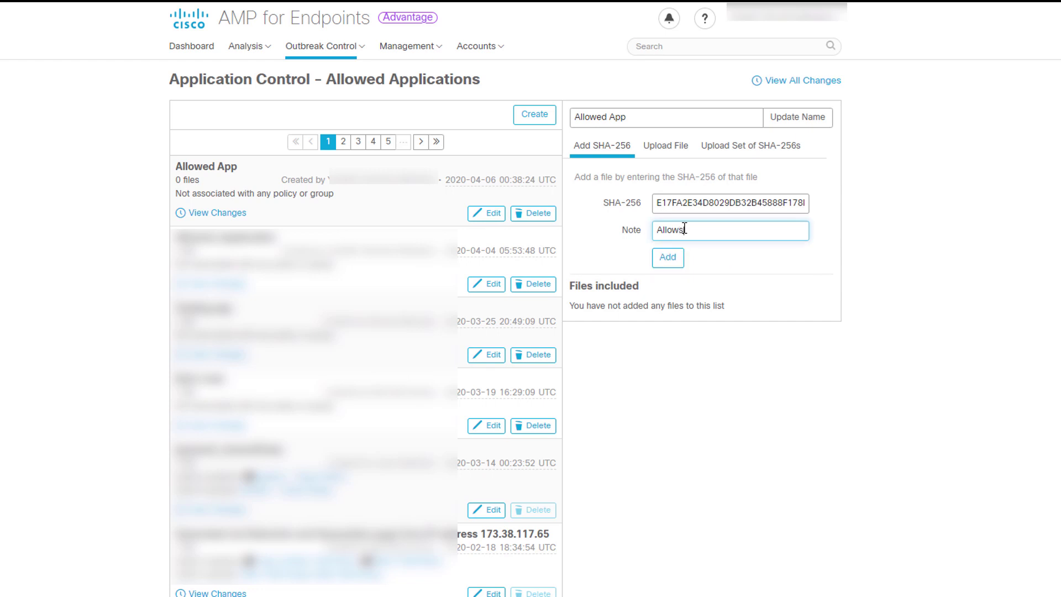
pyautogui.press('BackSpace')
pyautogui.write('ed app te')
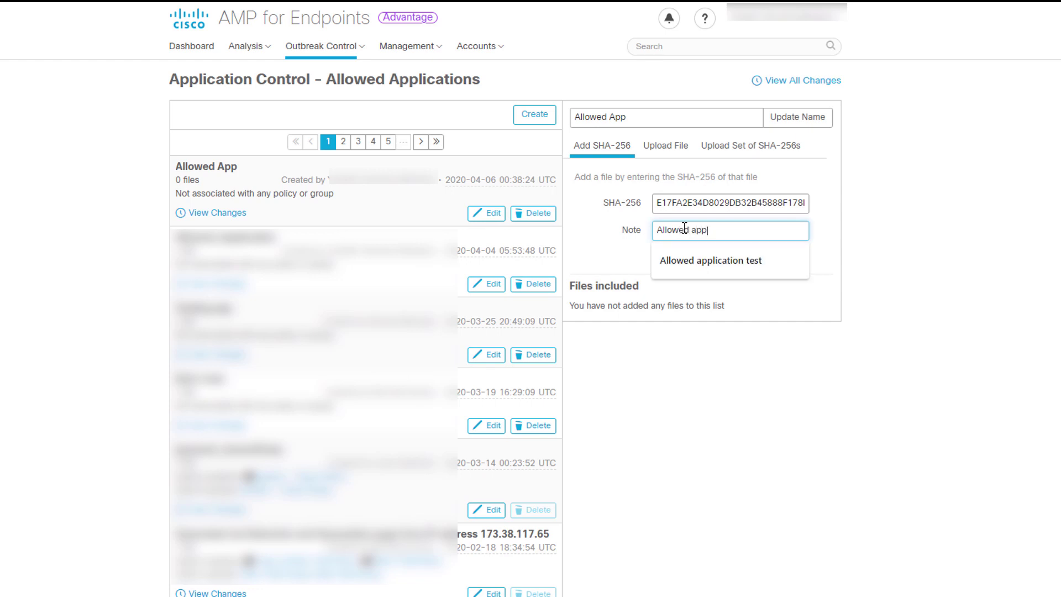
pyautogui.write('st')
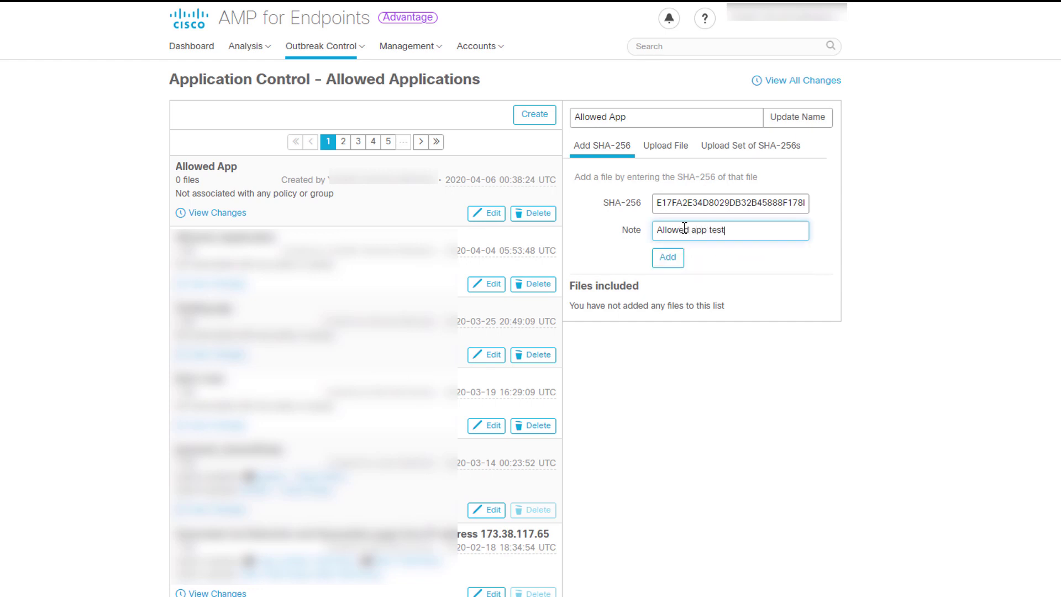
pyautogui.click(670, 258)
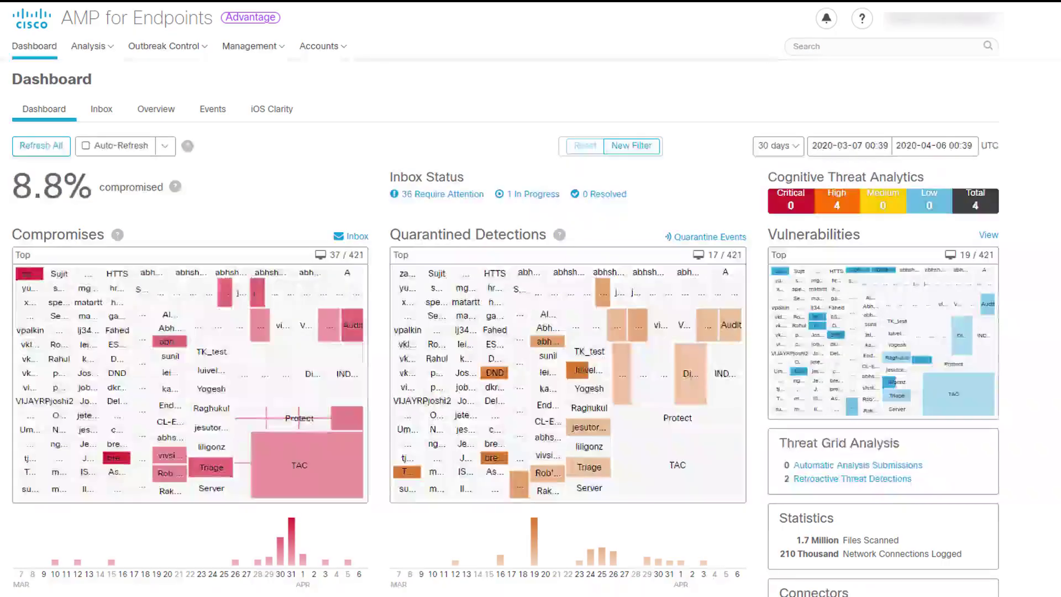
# - Start an Allow-type IP list named 'Allow IP list' with description 'This is a list for the Outbreak Options video'
pyautogui.click(162, 48)
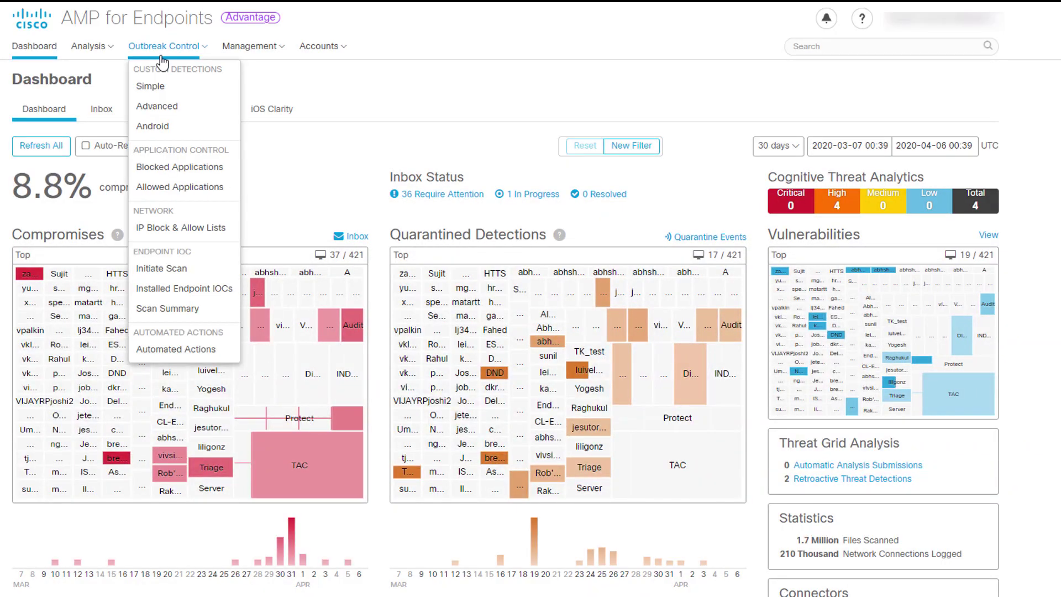
pyautogui.click(186, 229)
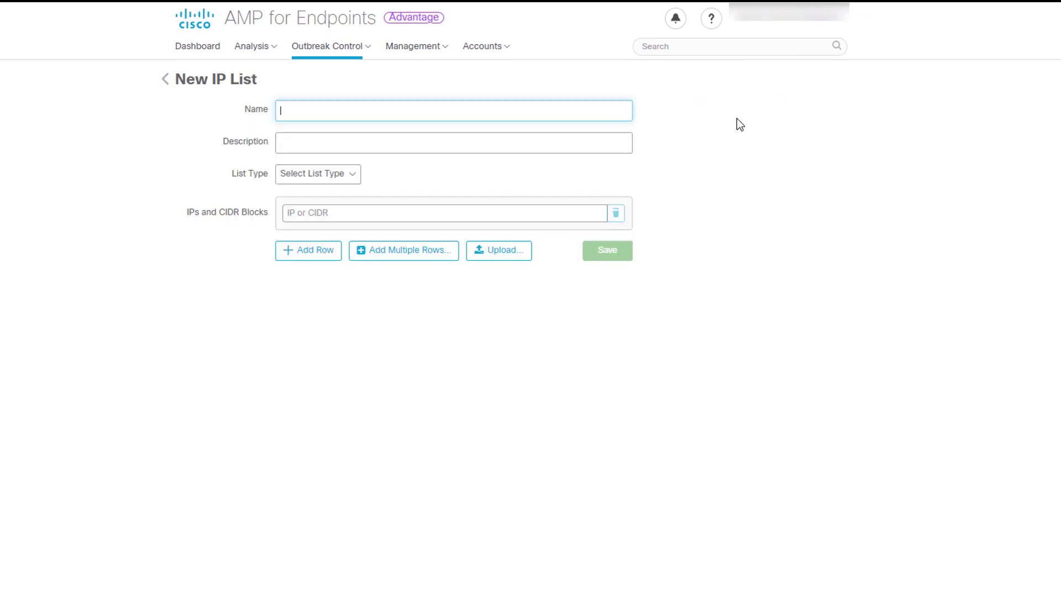
pyautogui.write('Allow IP list')
pyautogui.click(357, 141)
pyautogui.write('This is a list for the Outb')
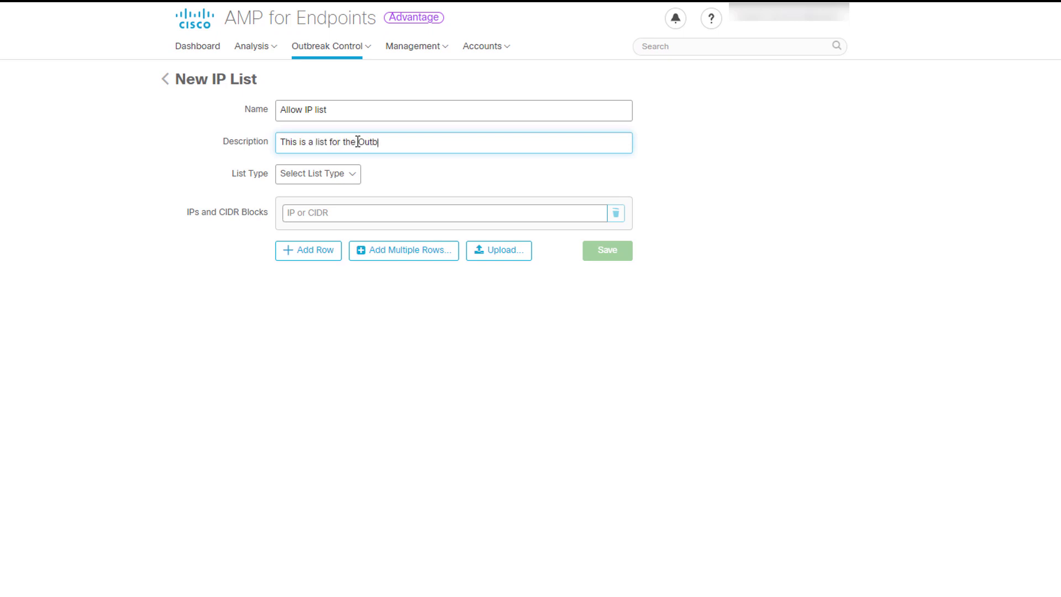
pyautogui.write('reak Options video')
pyautogui.click(343, 180)
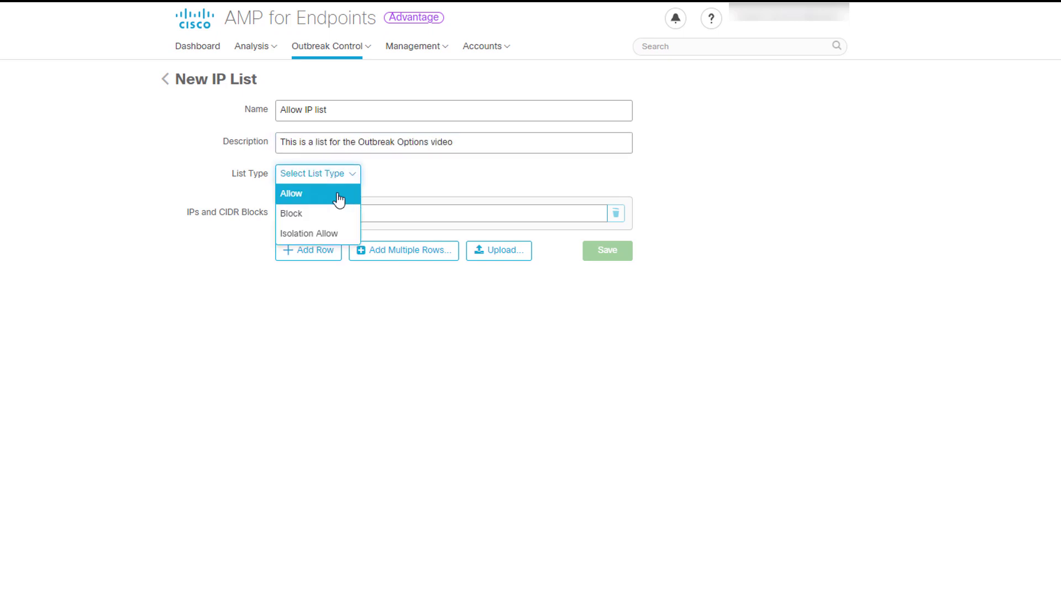
pyautogui.click(336, 194)
# - Add 192.168.1.1, 192.168.1.15, 192.168.1.135 and 192.168.1.200, then save the list
pyautogui.click(346, 212)
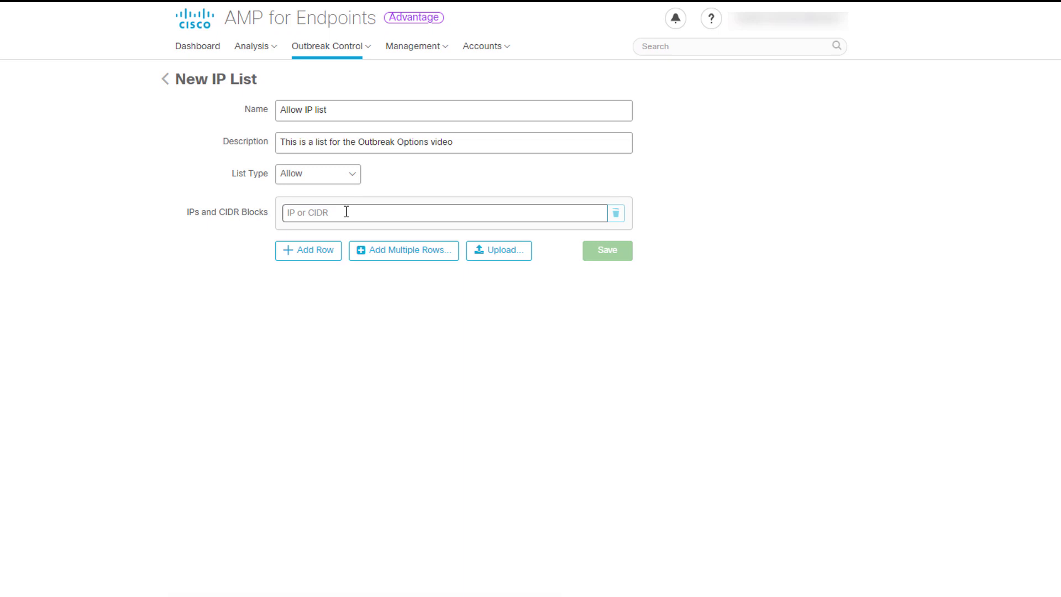
pyautogui.click(332, 241)
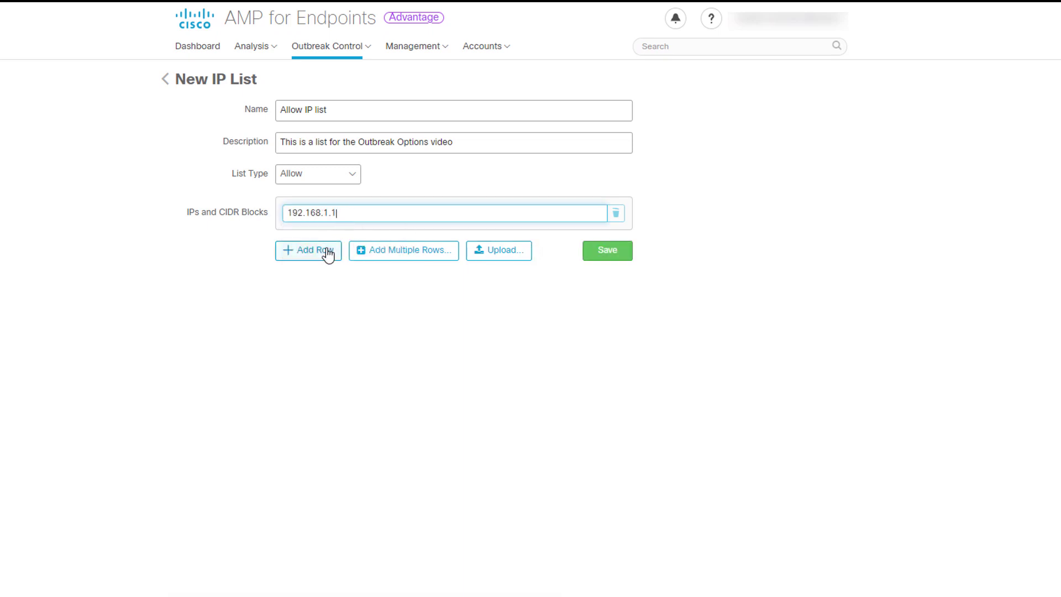
pyautogui.click(379, 257)
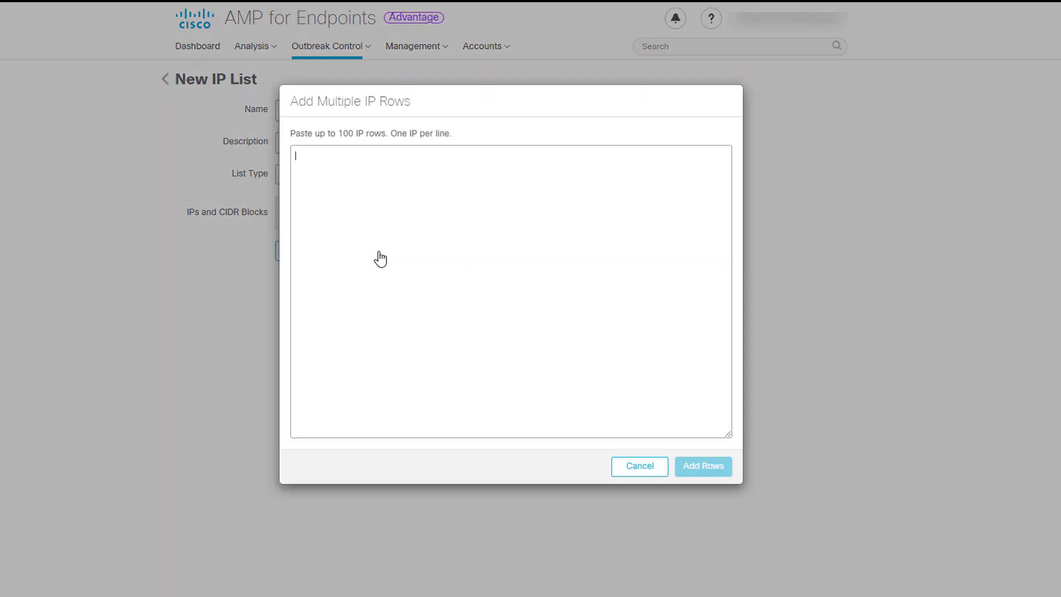
pyautogui.write('192.168.1.1 192.168.1.15 192.168.1.135 192.168.1.200')
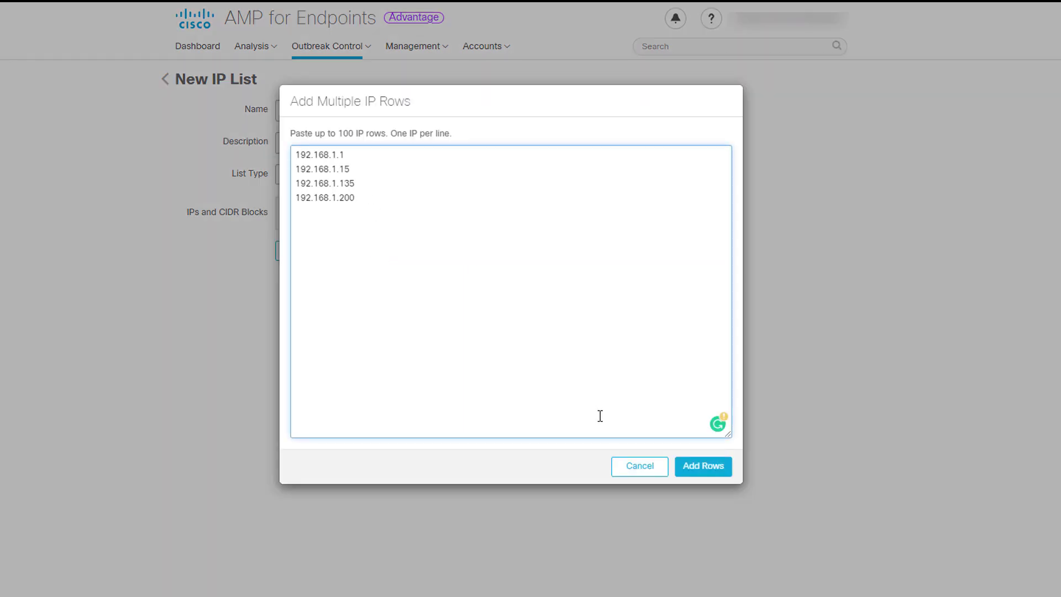
pyautogui.click(690, 467)
pyautogui.click(604, 352)
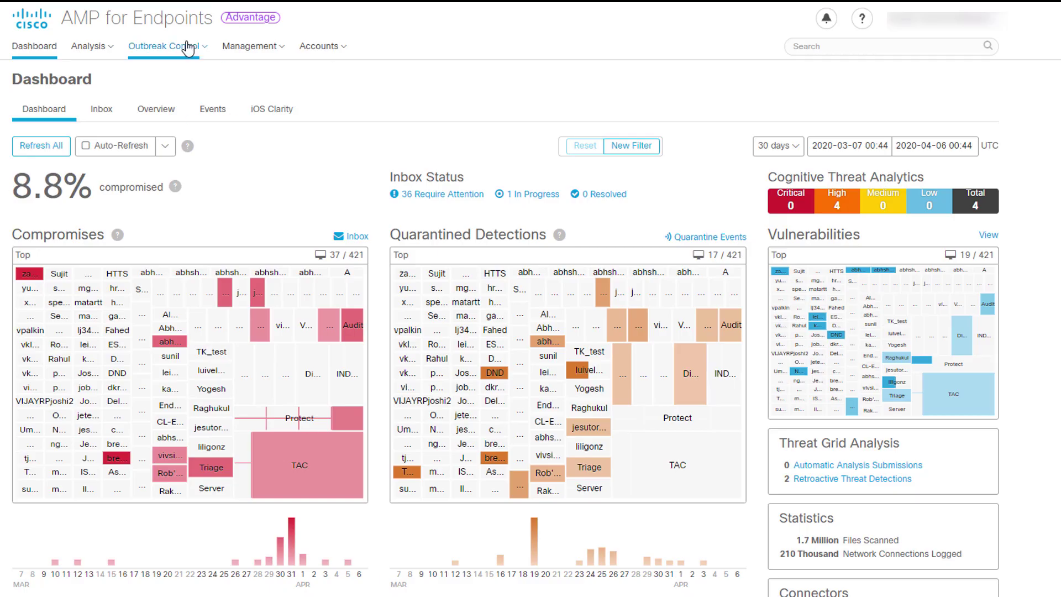
# - Choose the mex-amp - Windows policy for a new Endpoint IOC scan
pyautogui.click(187, 49)
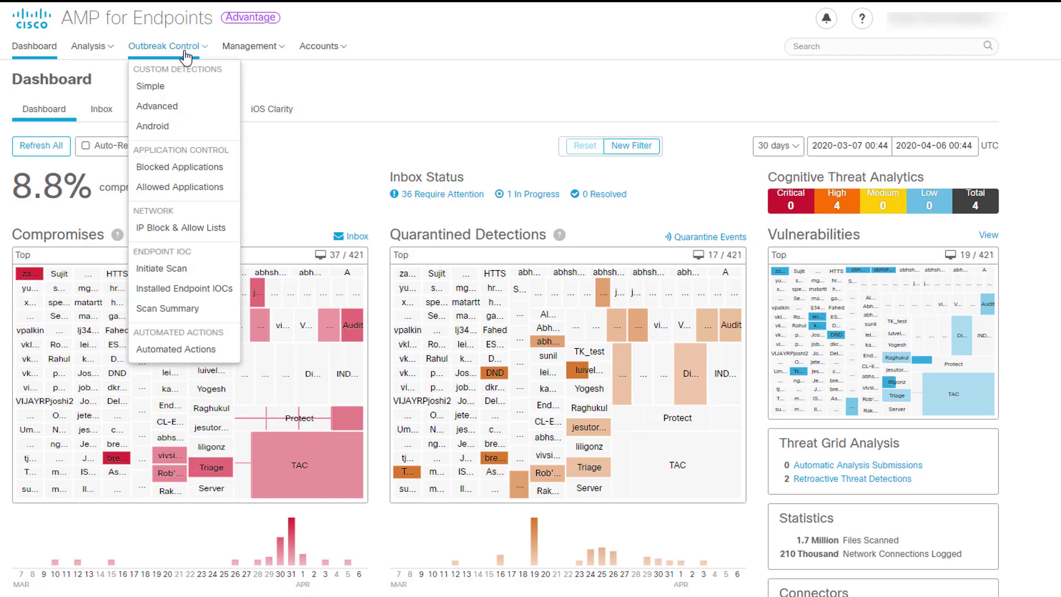
pyautogui.click(185, 269)
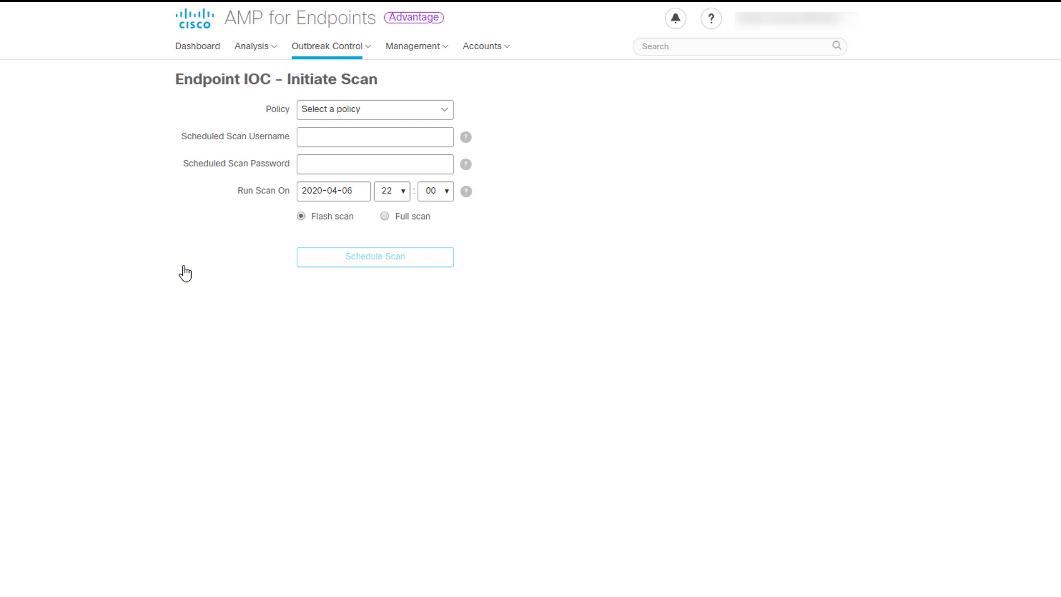
pyautogui.click(371, 109)
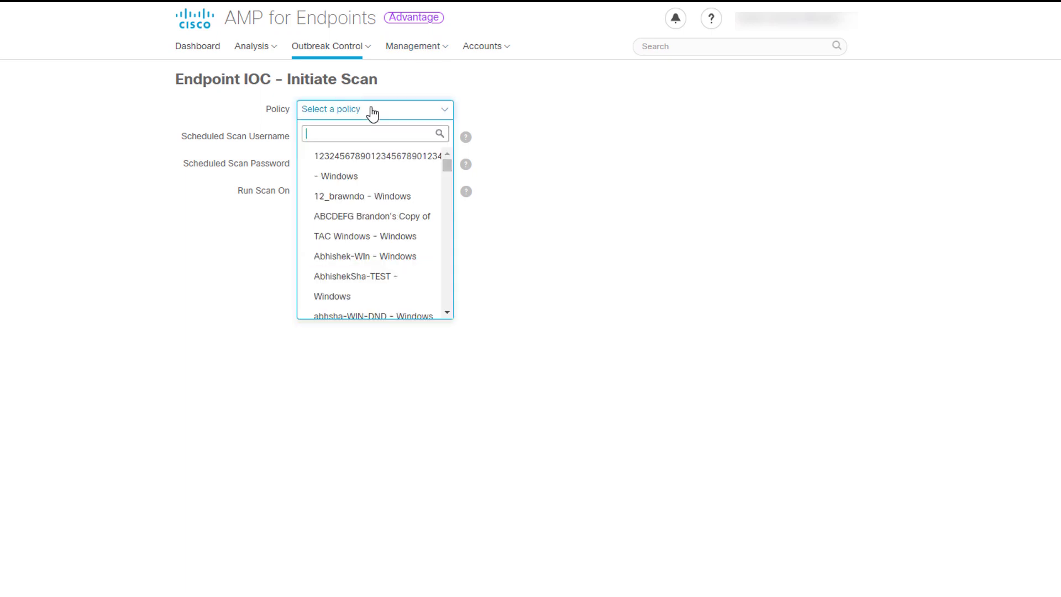
pyautogui.write('mex')
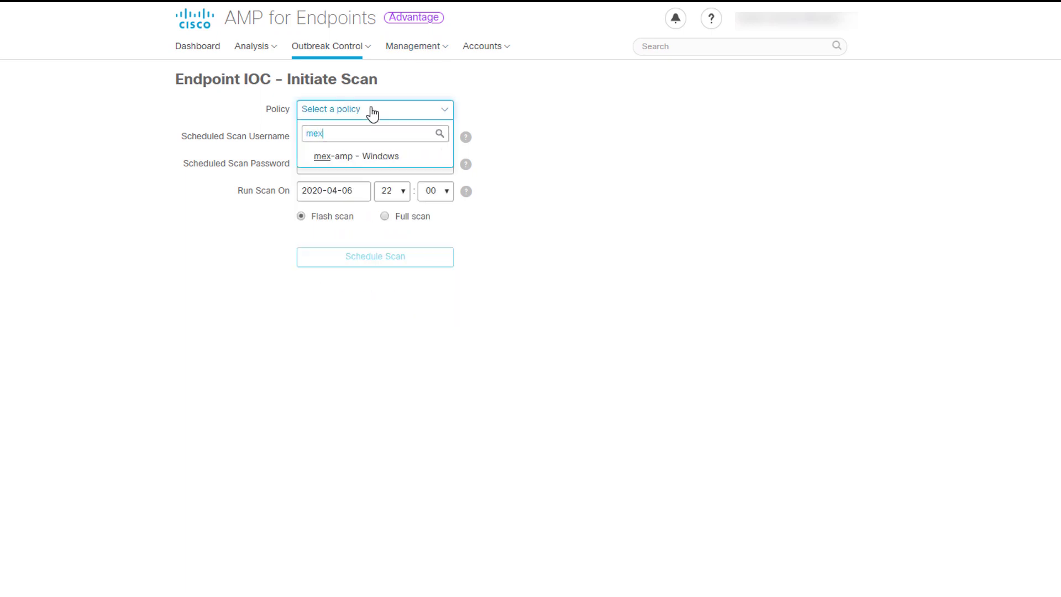
pyautogui.click(371, 159)
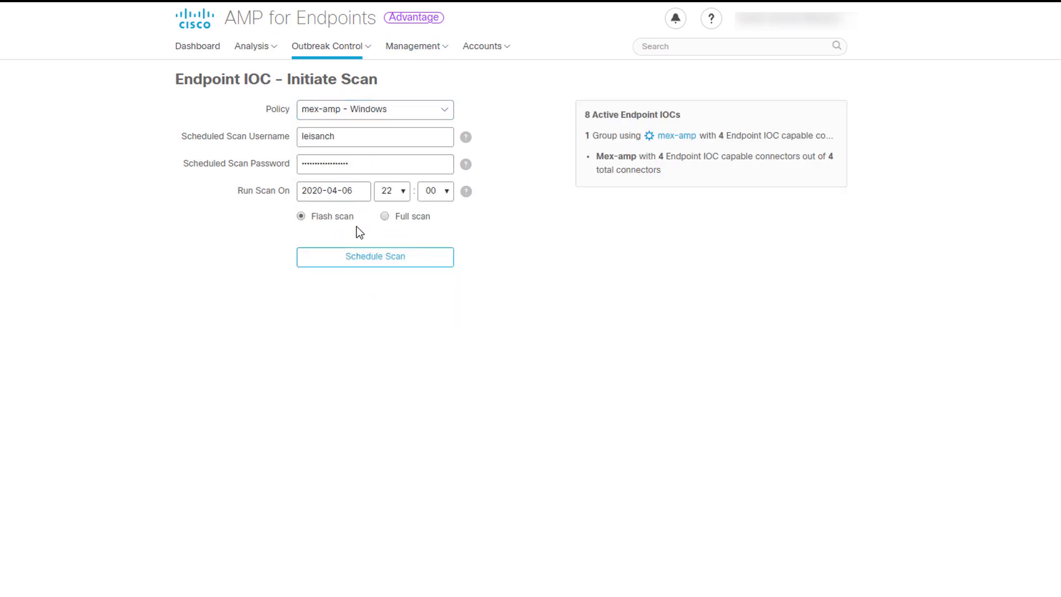
# - Schedule the IOC scan for April 7 at 07:10
pyautogui.click(363, 193)
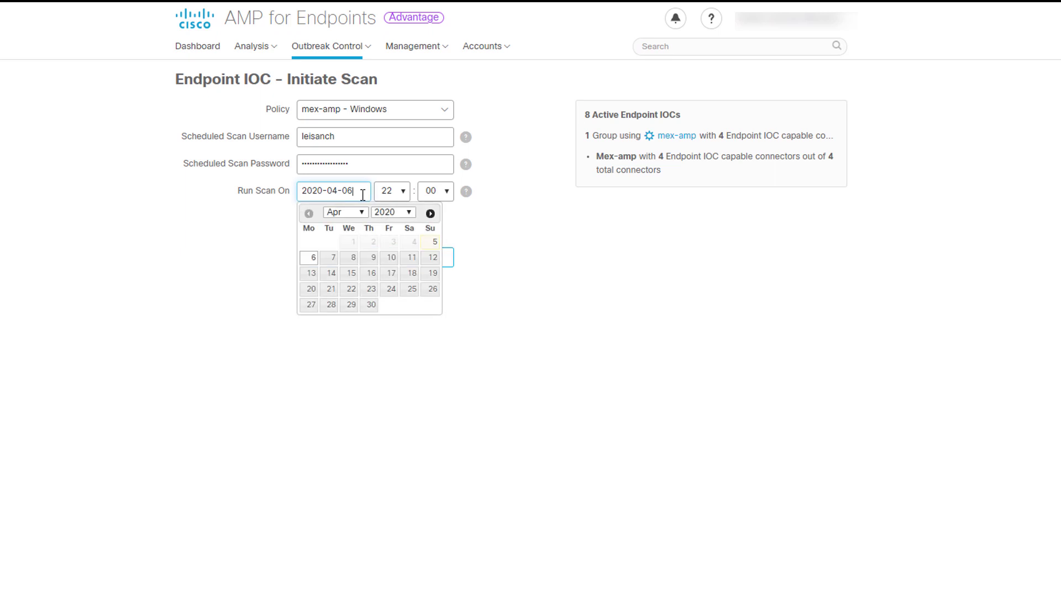
pyautogui.click(330, 258)
pyautogui.click(404, 189)
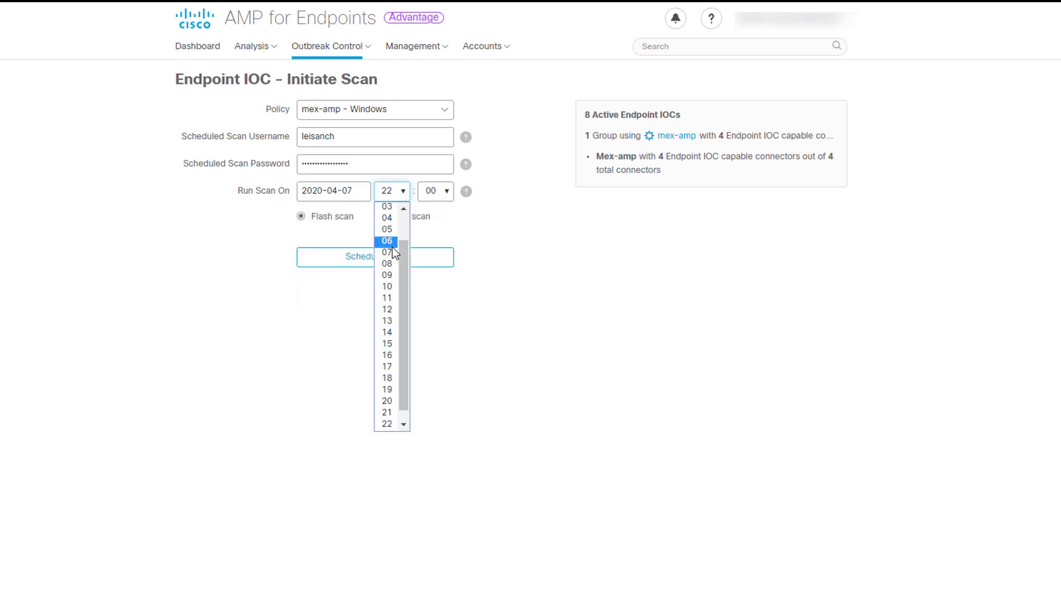
pyautogui.click(387, 252)
pyautogui.click(440, 191)
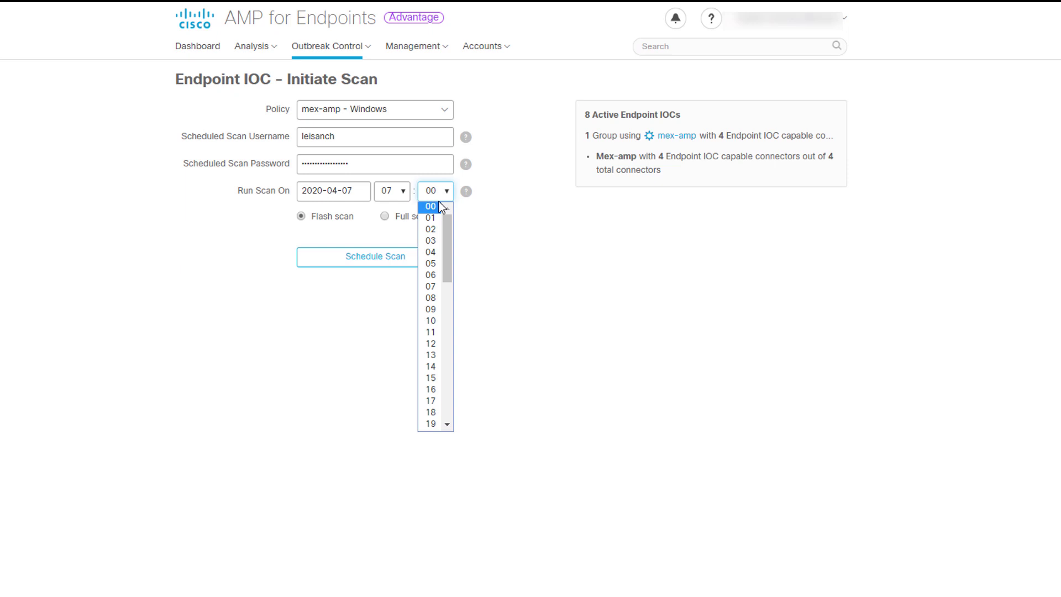
pyautogui.click(431, 321)
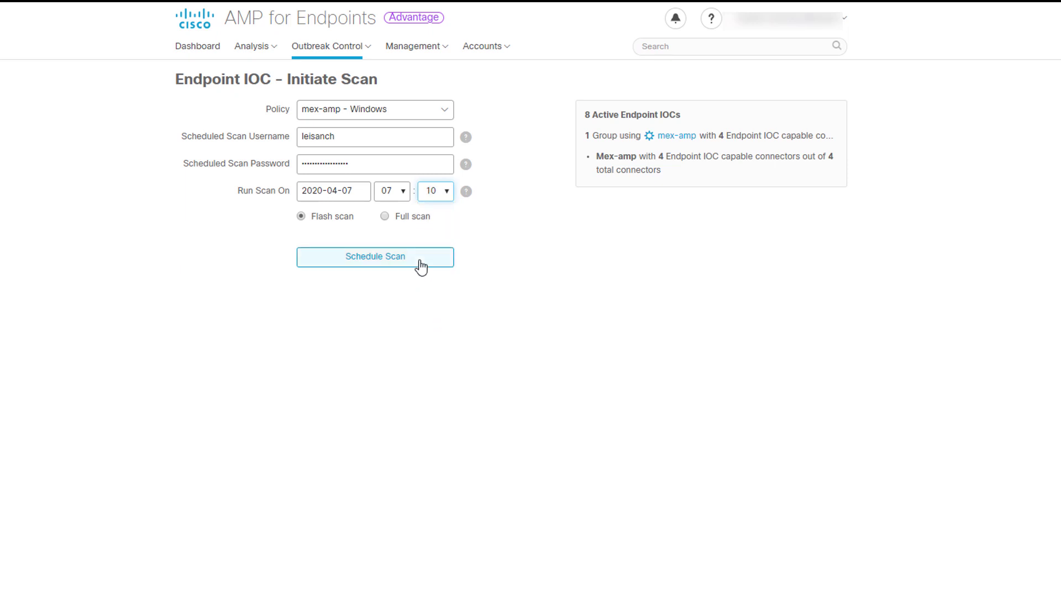
pyautogui.click(421, 267)
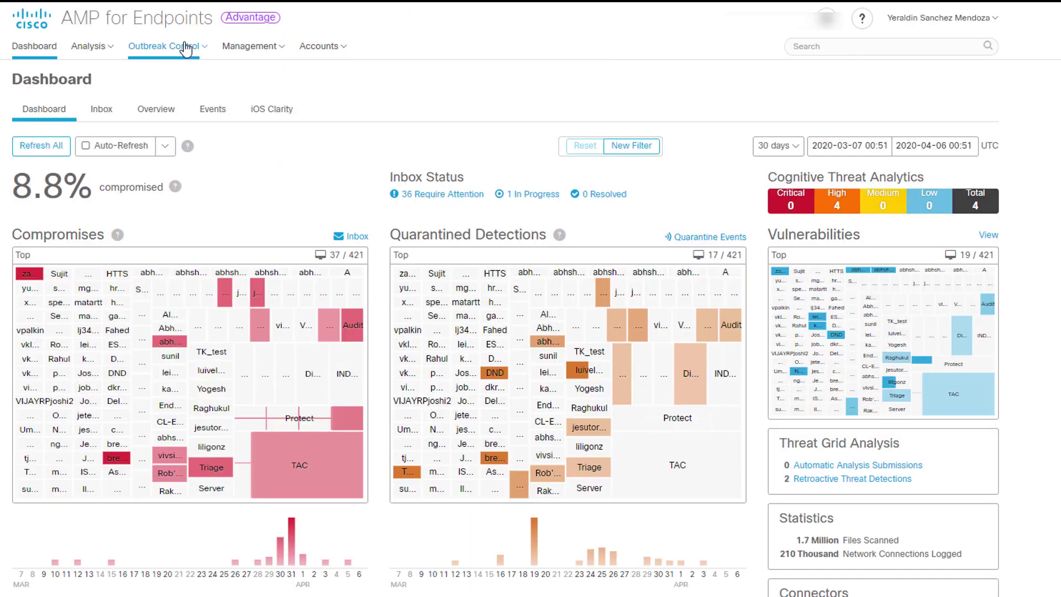
pyautogui.click(186, 49)
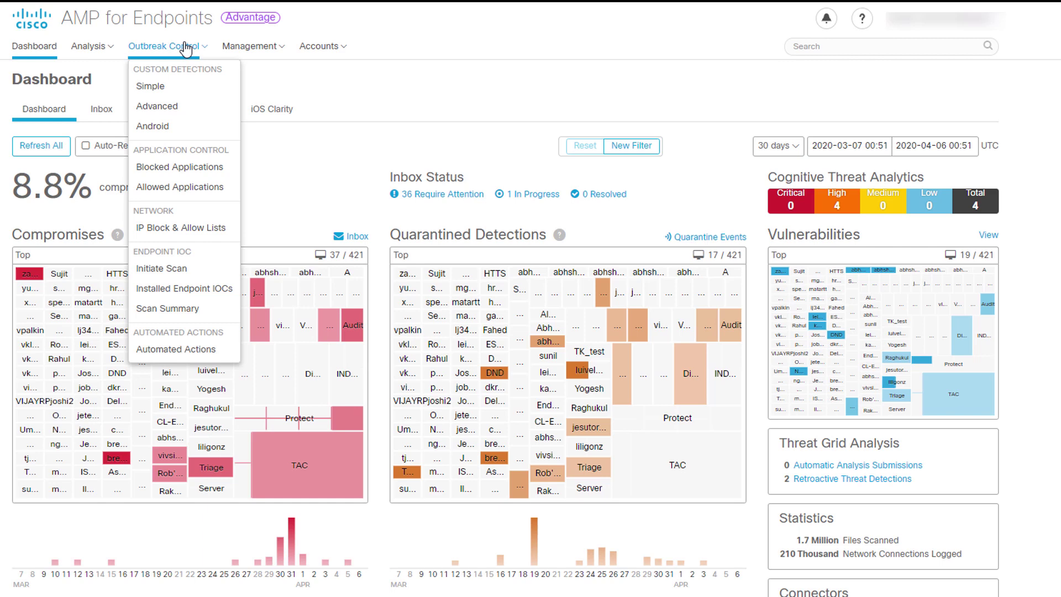
# - Upload IOCVideo.ioc as an installed endpoint IOC and view its IOC for AMP entry
pyautogui.click(201, 288)
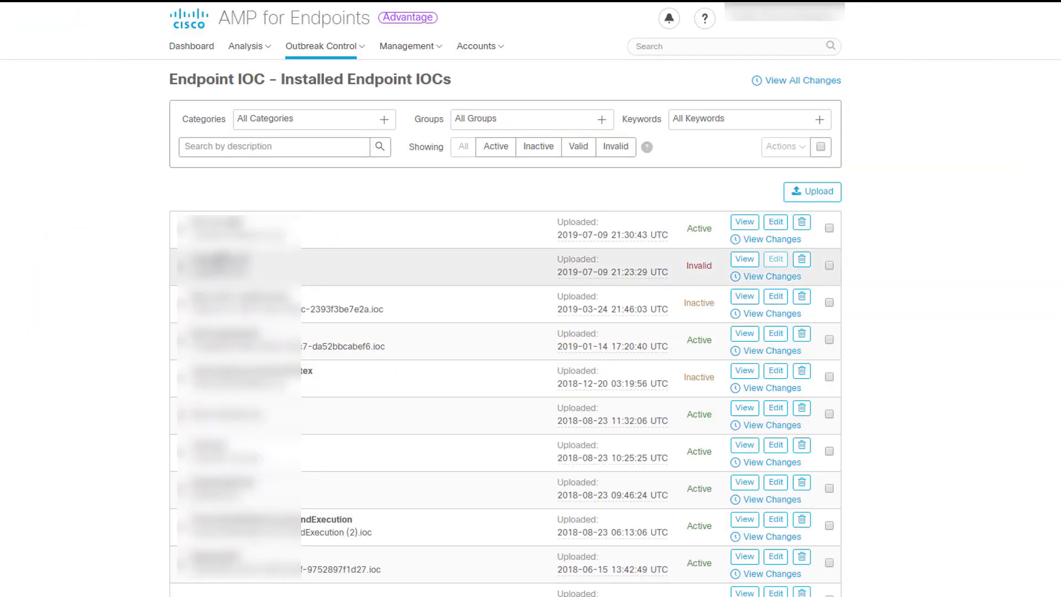
pyautogui.click(792, 197)
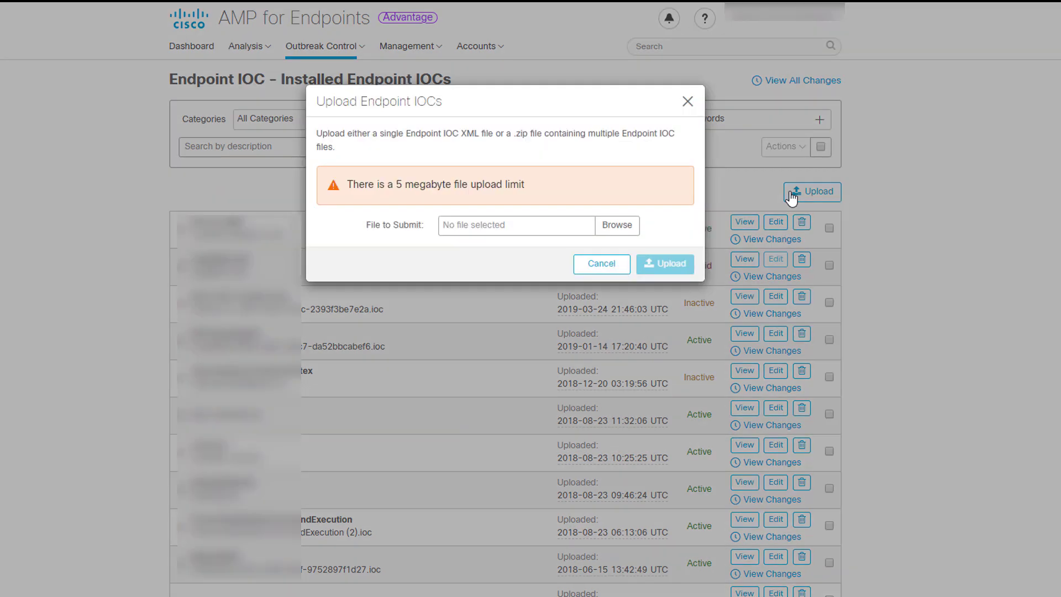
pyautogui.click(619, 227)
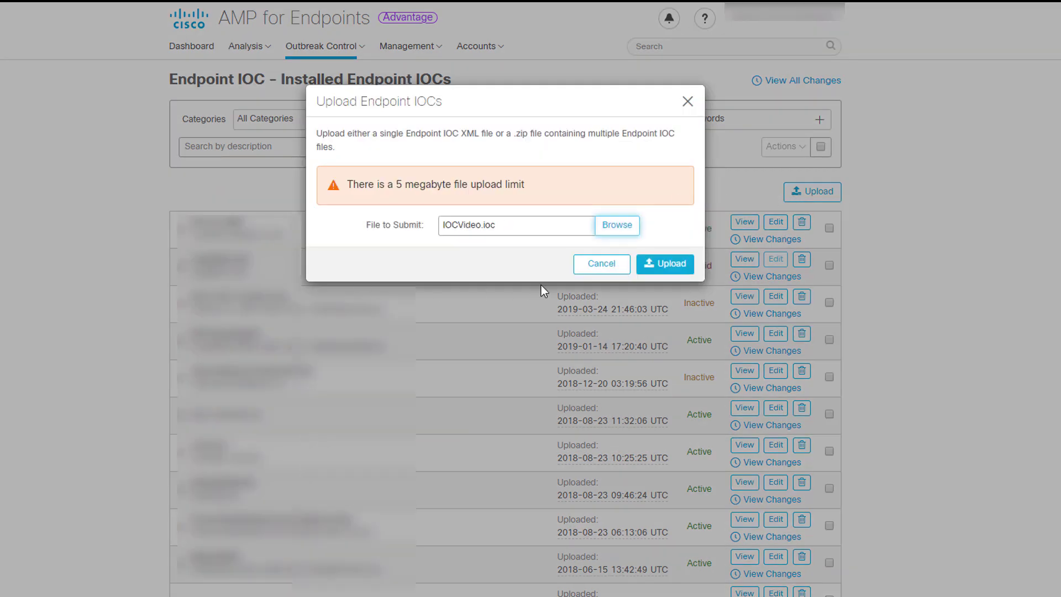
pyautogui.click(672, 265)
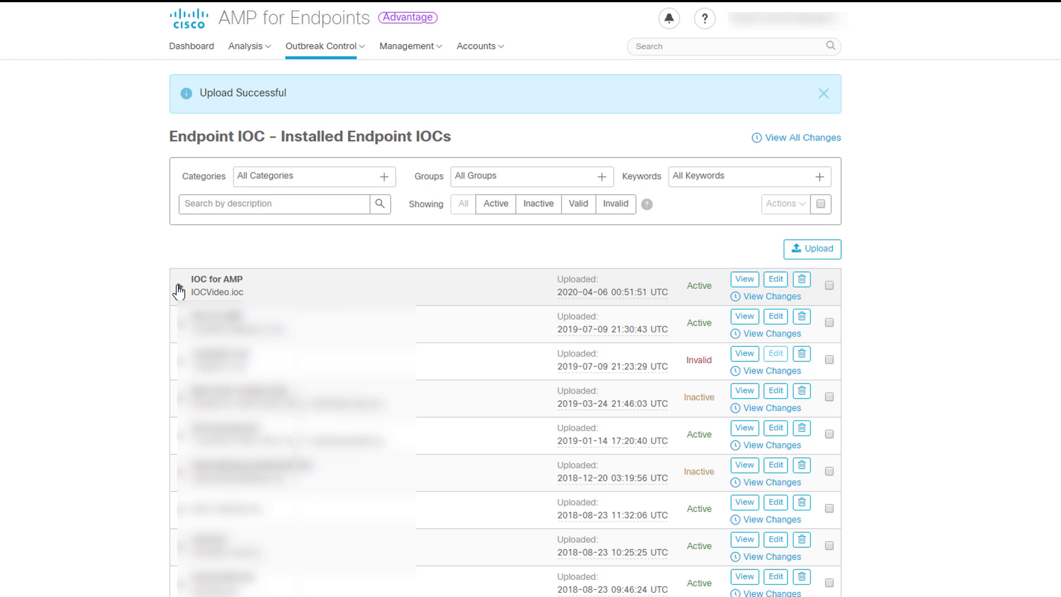
pyautogui.click(179, 290)
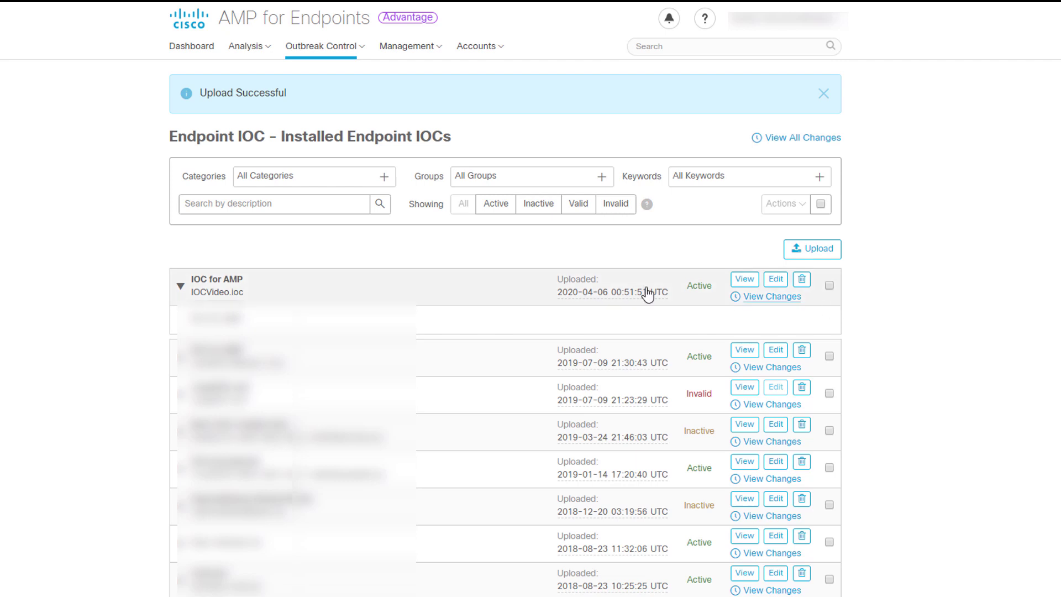
pyautogui.click(743, 288)
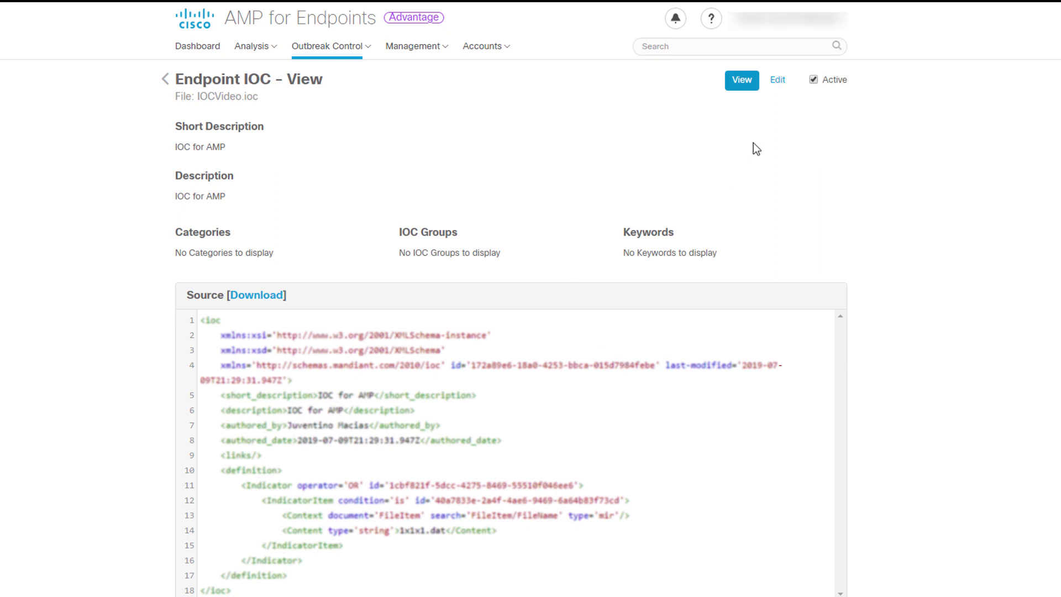
# - Review the IOCVideo.ioc edit view, then leave it without saving changes
pyautogui.click(778, 80)
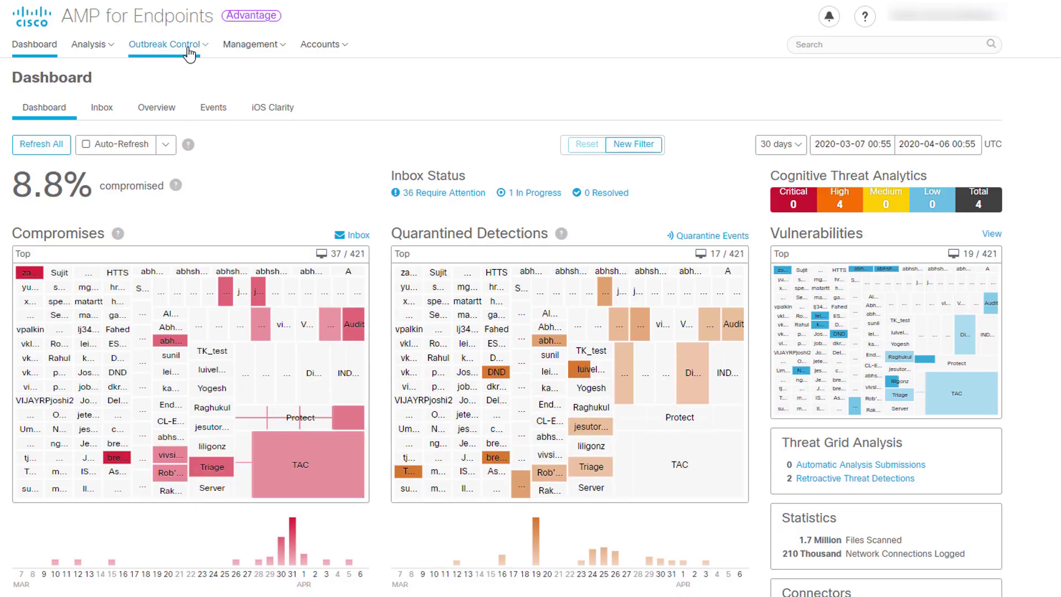
pyautogui.click(164, 44)
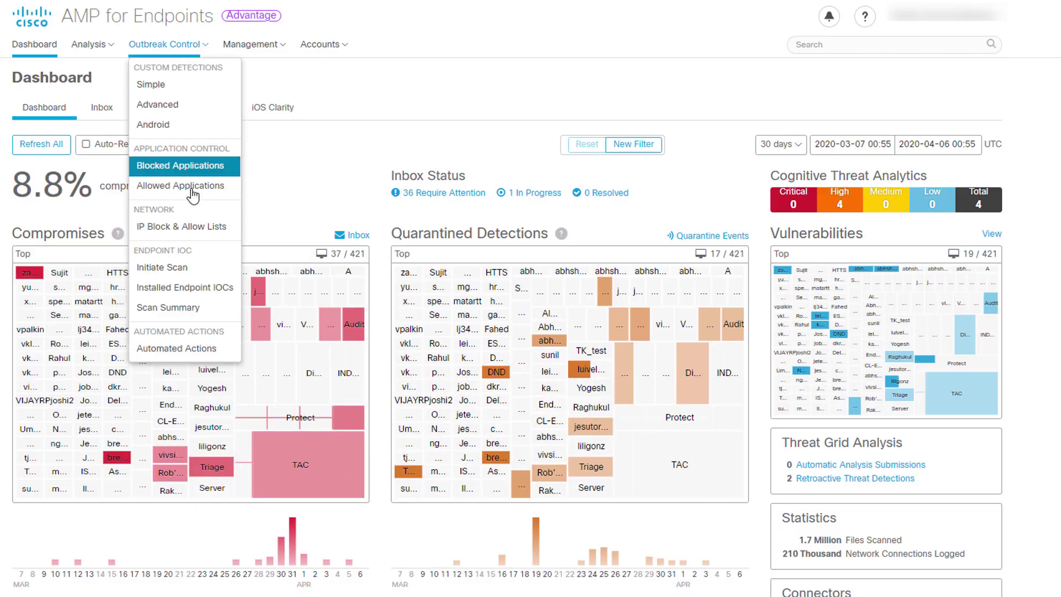
pyautogui.click(196, 308)
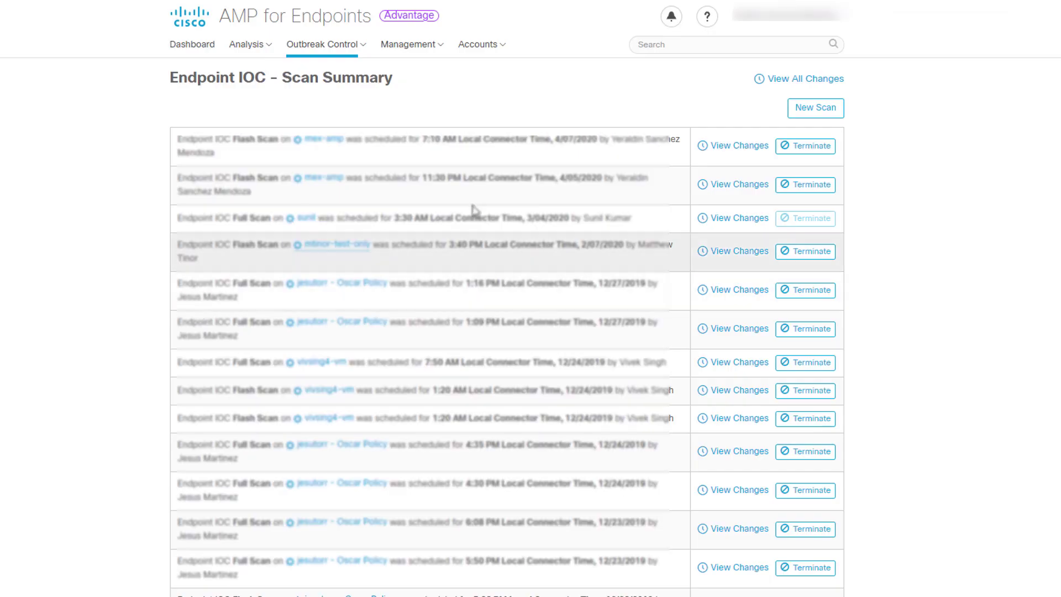
pyautogui.click(723, 147)
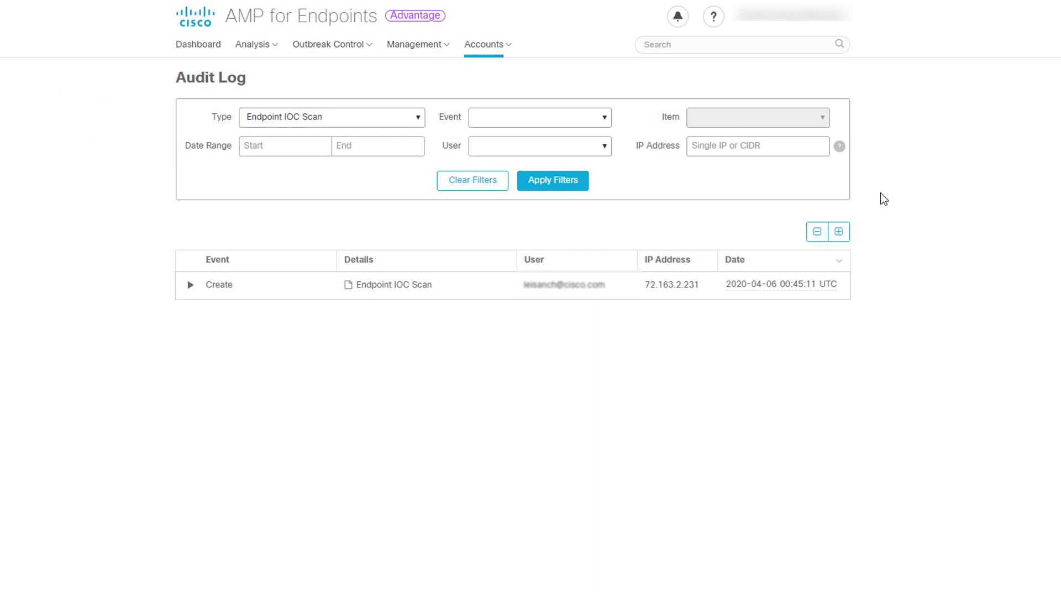
pyautogui.hotkey('alt', 'Left')
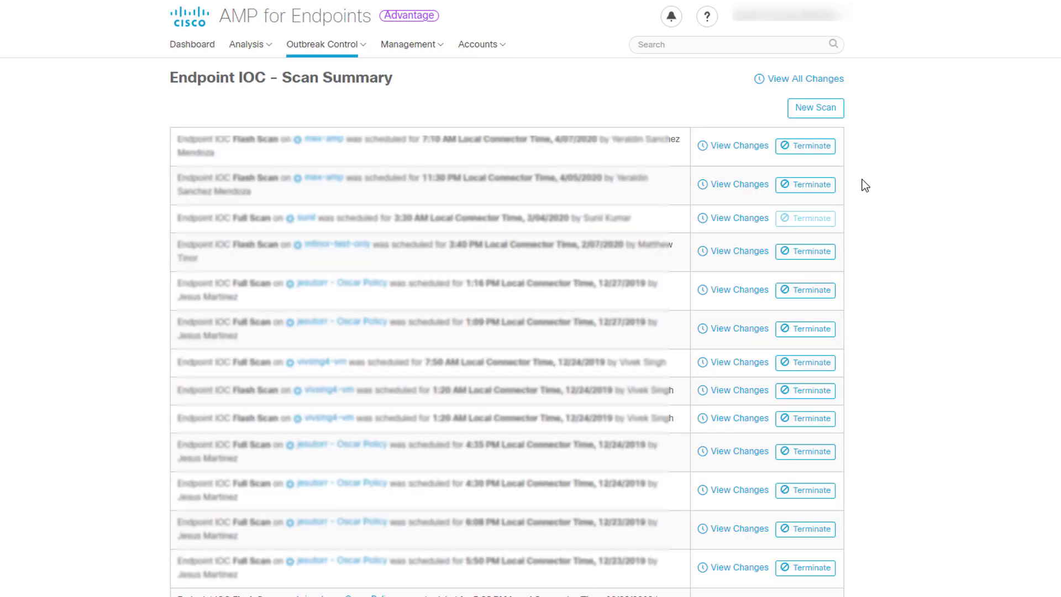
pyautogui.click(814, 109)
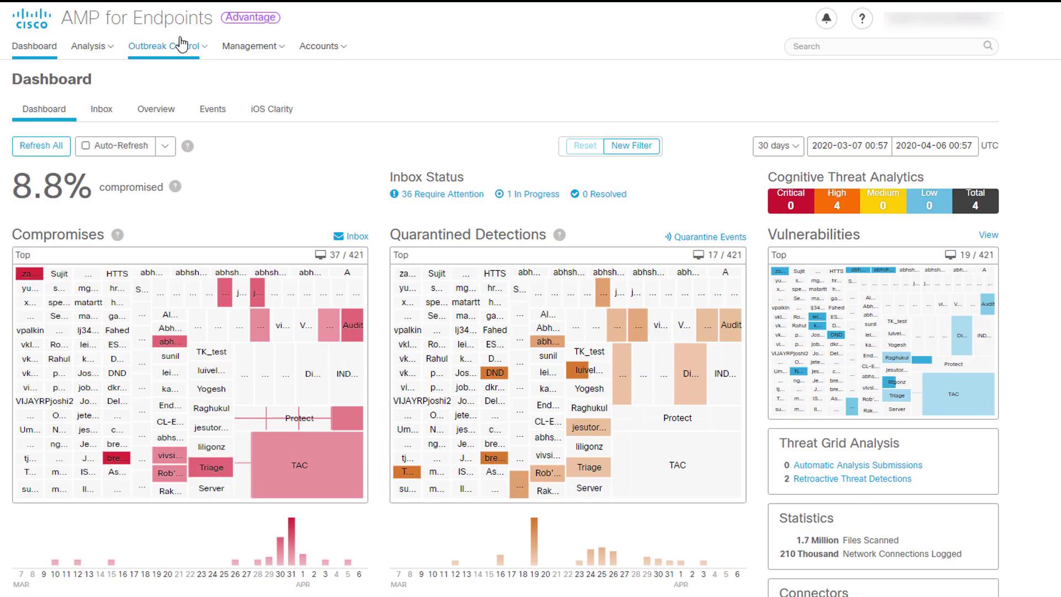
# - Adjust the Forensic Snapshot upon Compromise severity, groups and active toggle, then save it
pyautogui.click(176, 46)
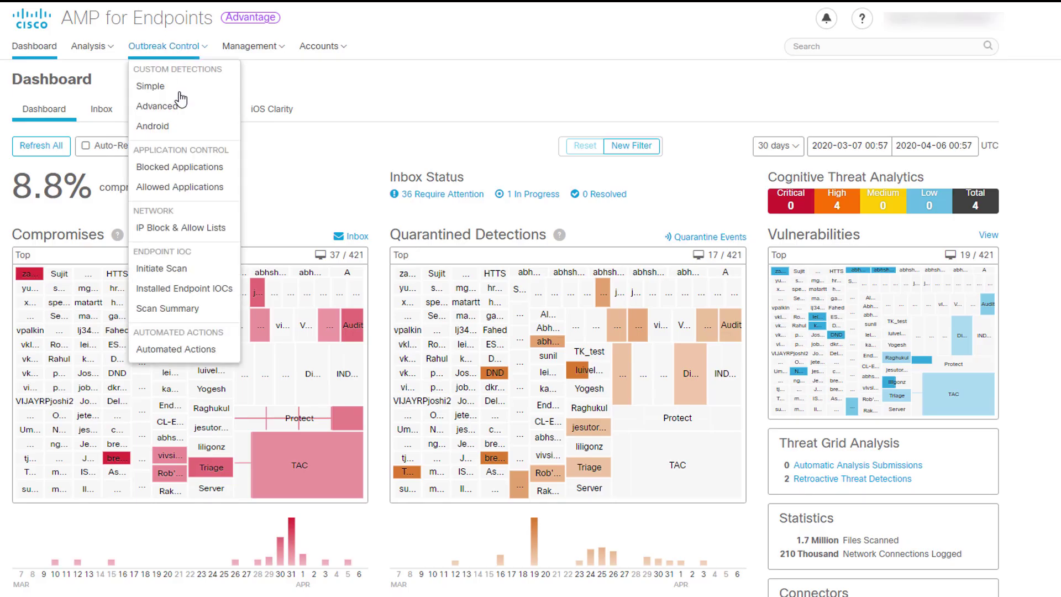
pyautogui.click(159, 357)
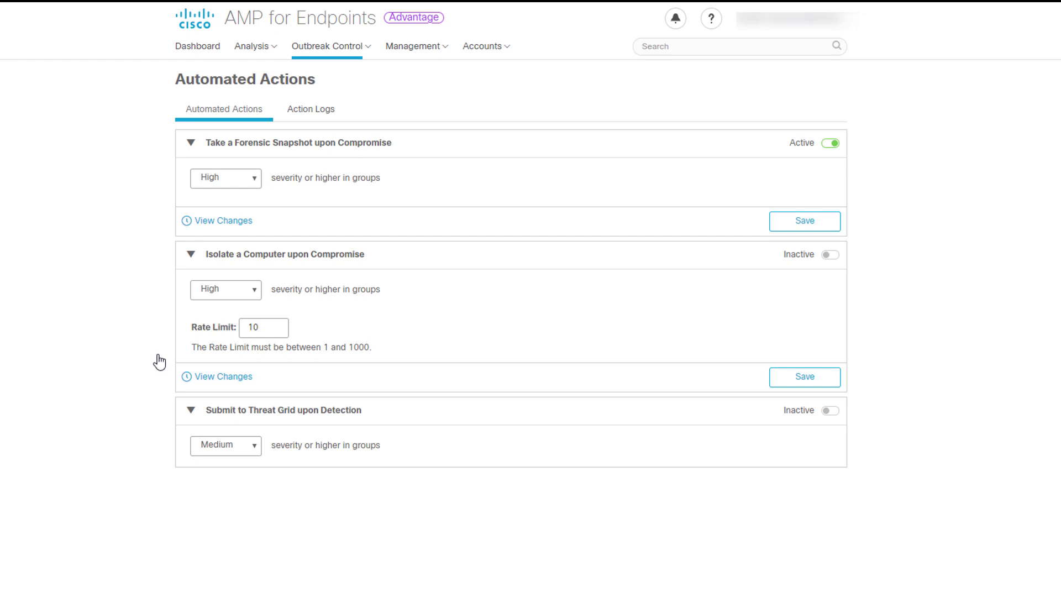
pyautogui.click(229, 188)
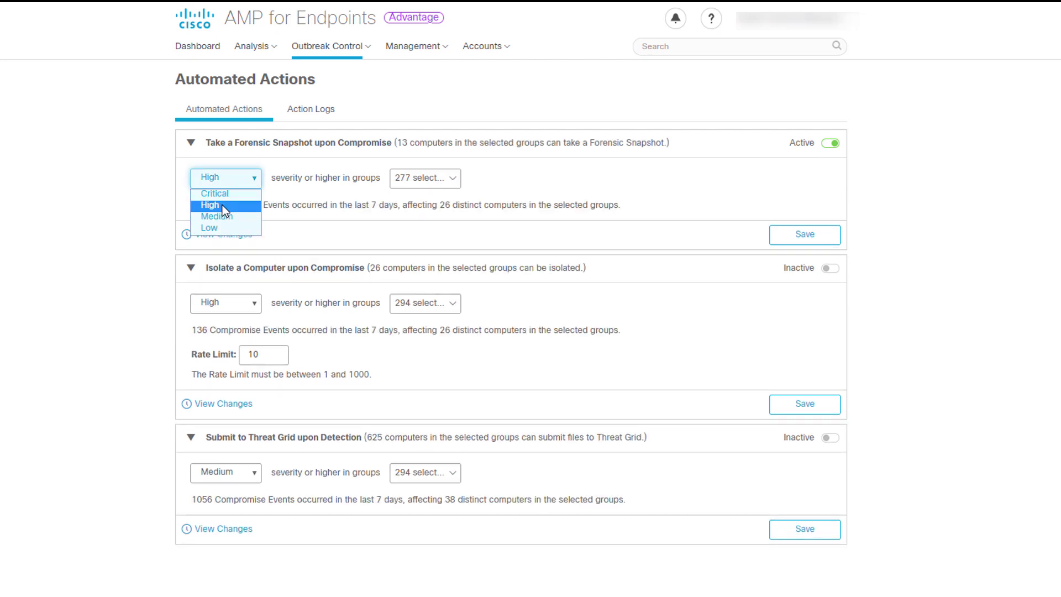
pyautogui.click(222, 215)
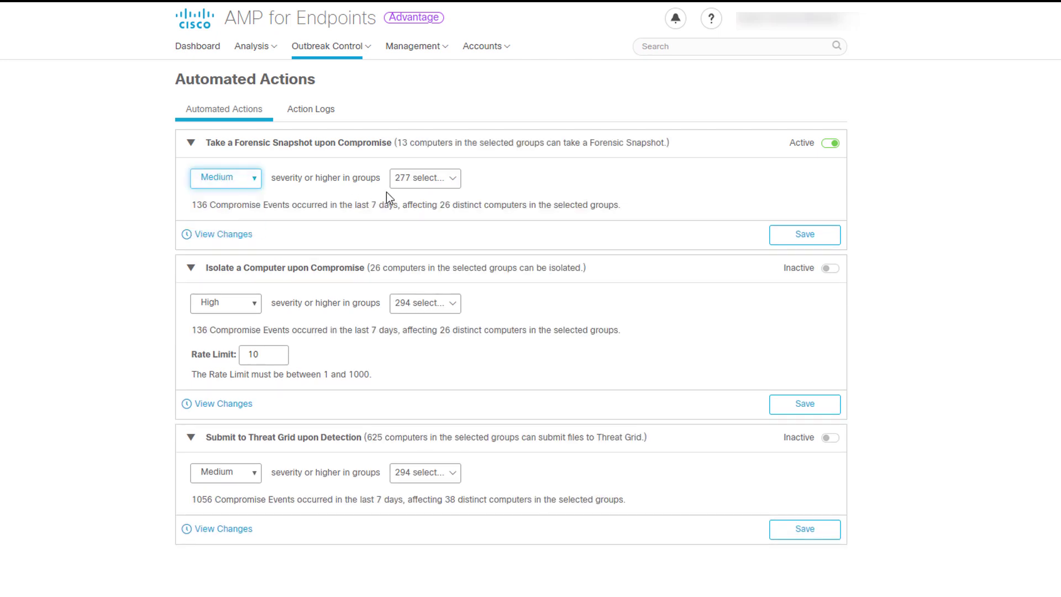
pyautogui.click(415, 189)
pyautogui.write('mea')
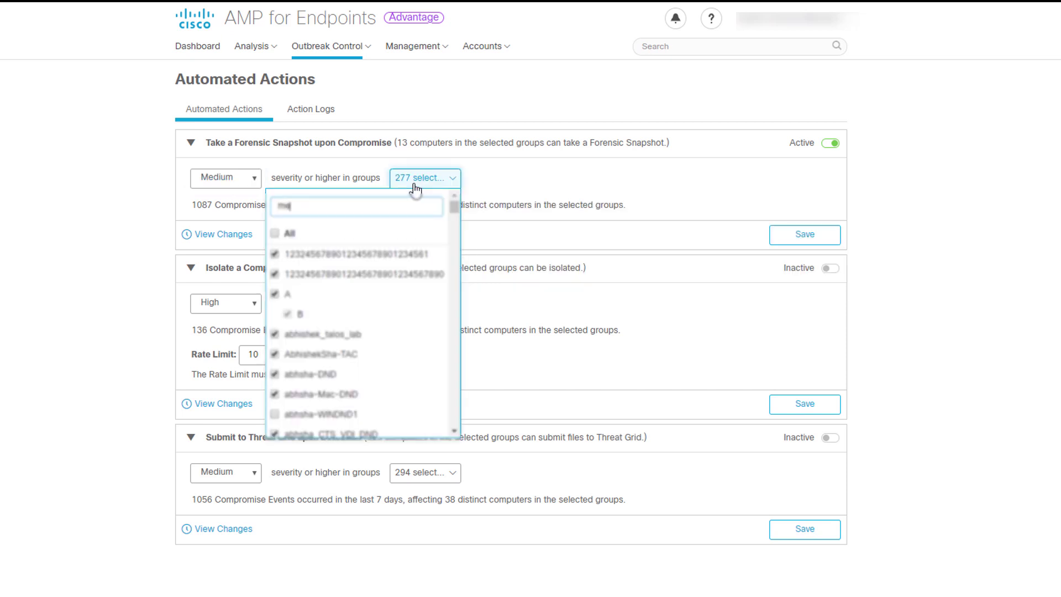
pyautogui.click(828, 148)
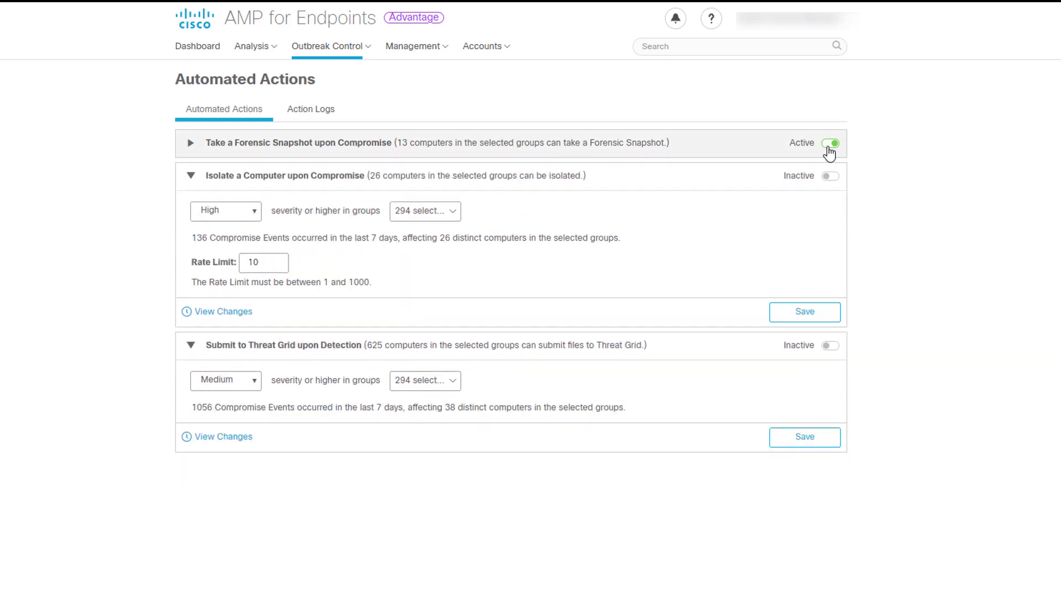
pyautogui.click(190, 145)
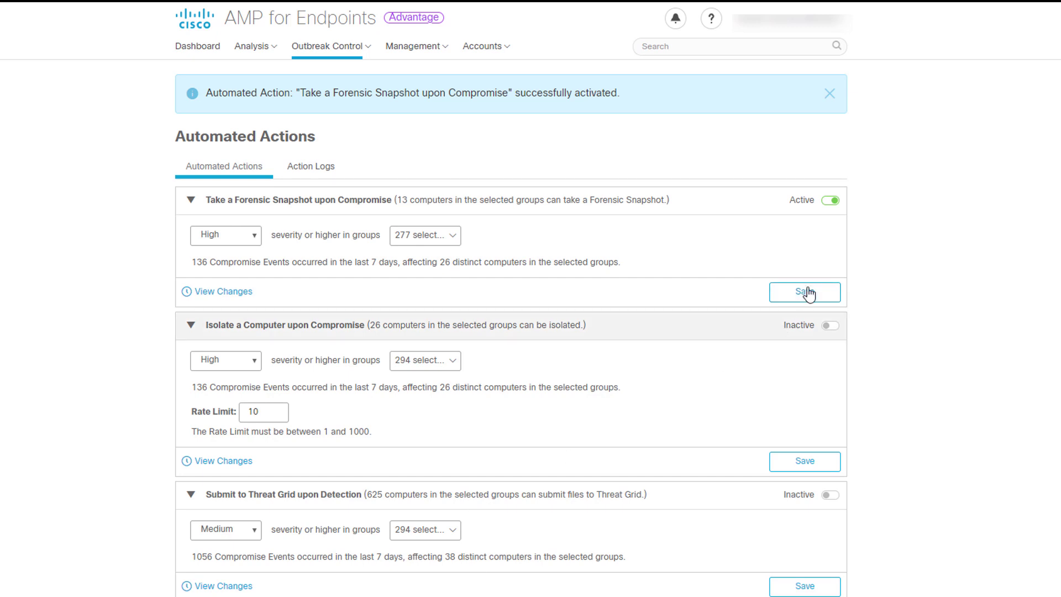
pyautogui.click(807, 292)
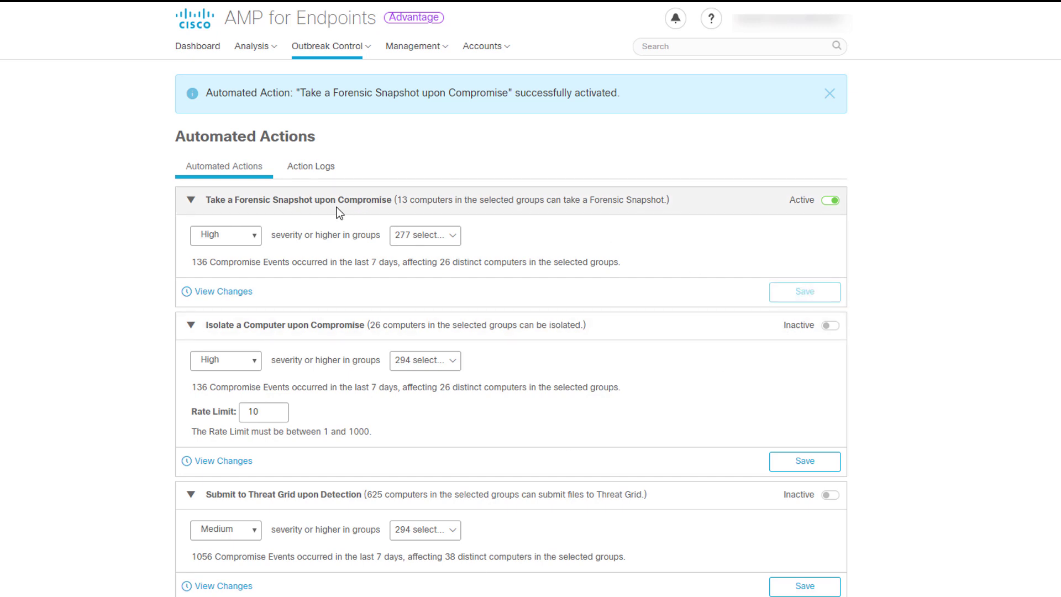